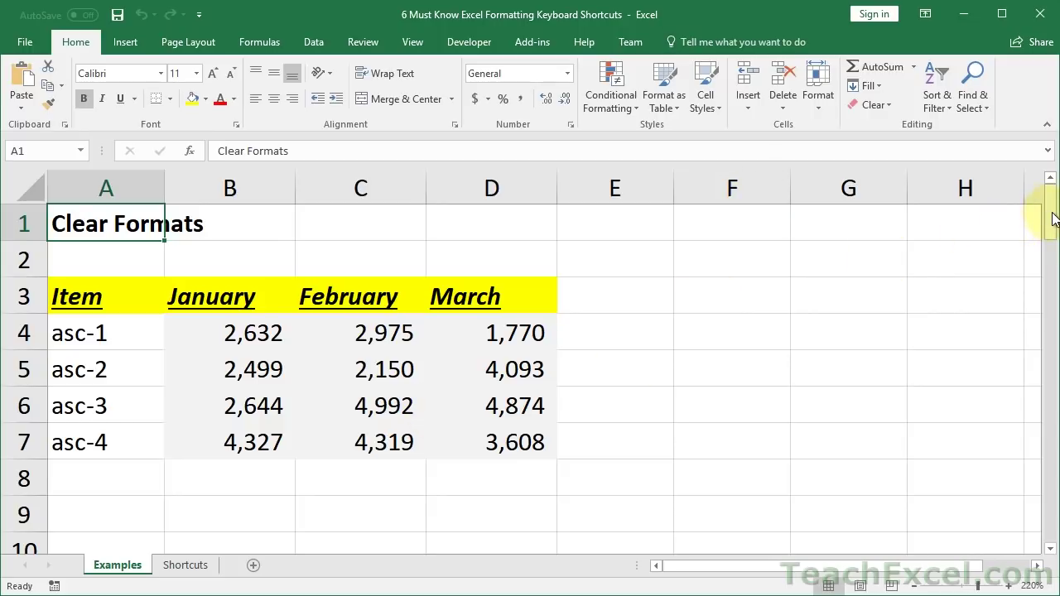
# Like the Excel Pranks 4 - Tidal Wave Data Disappear Trick video on YouTube, making 12 likes.
pyautogui.moveTo(1050, 220); pyautogui.dragTo(1050, 315)
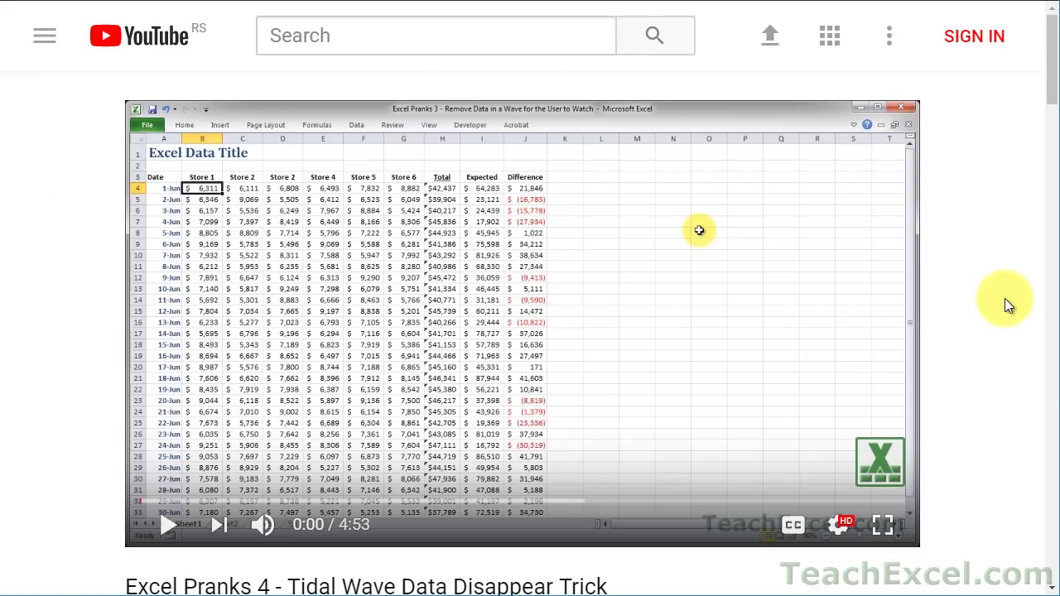
pyautogui.scroll(-5, 1005, 302)
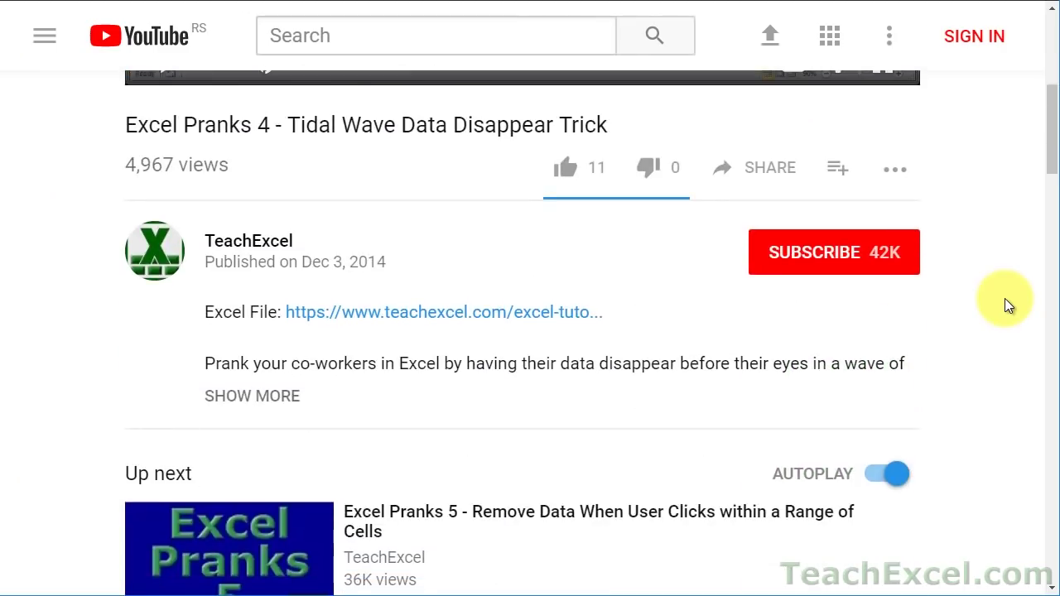
pyautogui.click(379, 318)
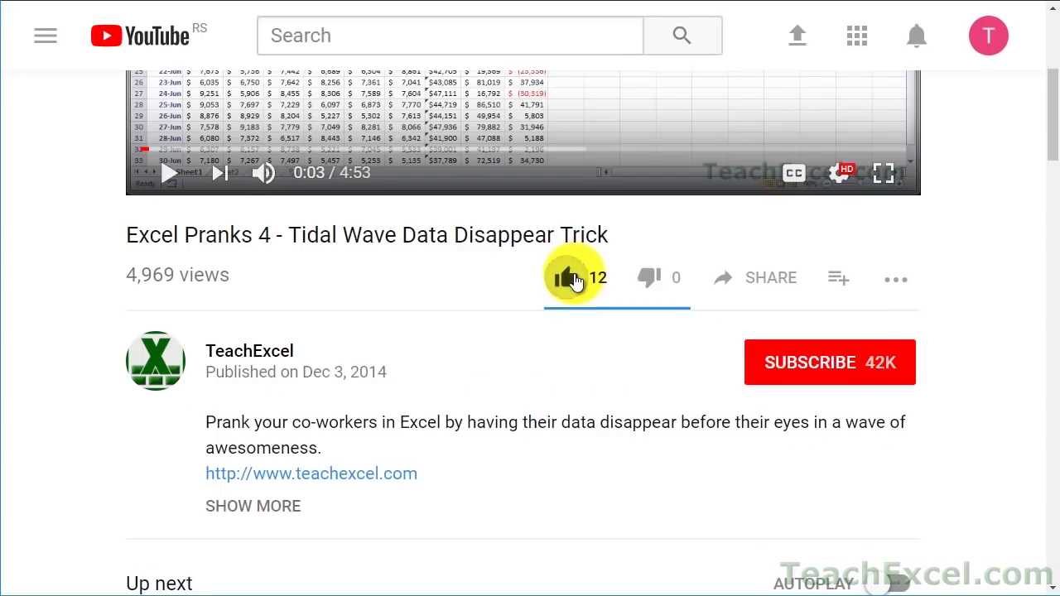
pyautogui.click(779, 361)
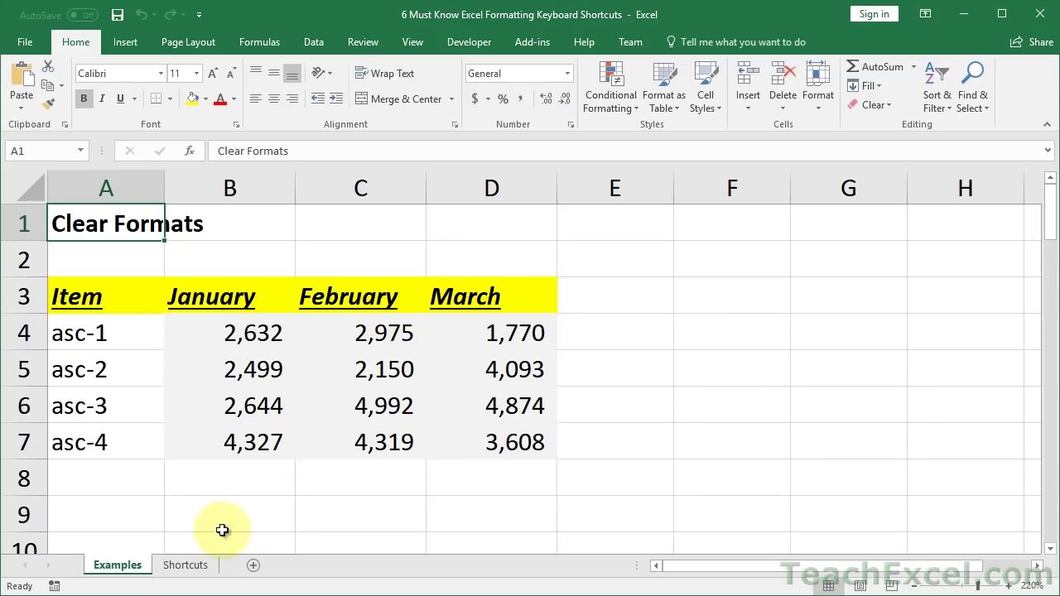
pyautogui.click(182, 570)
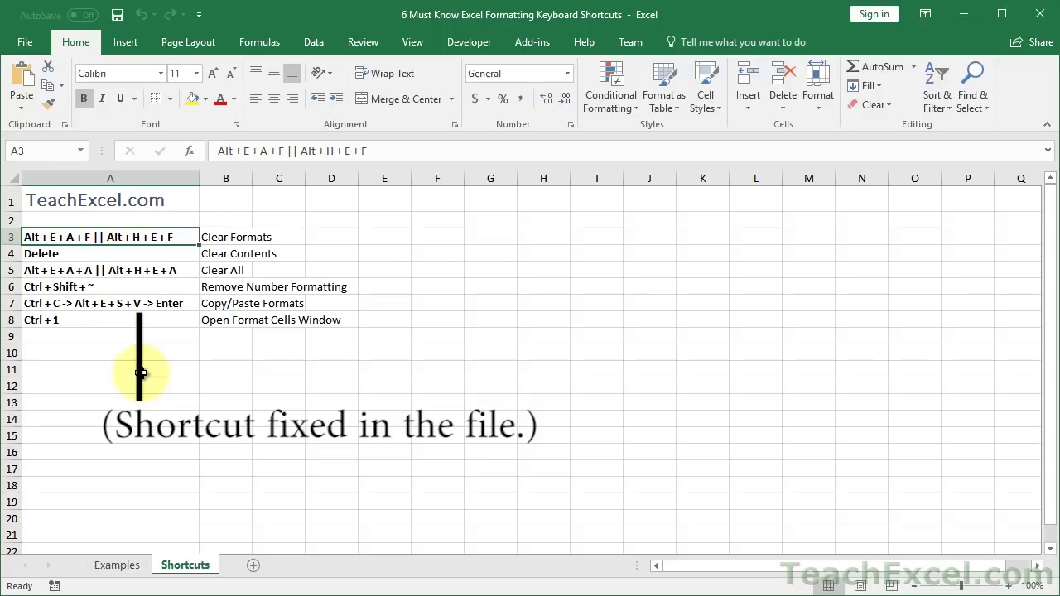
pyautogui.click(118, 565)
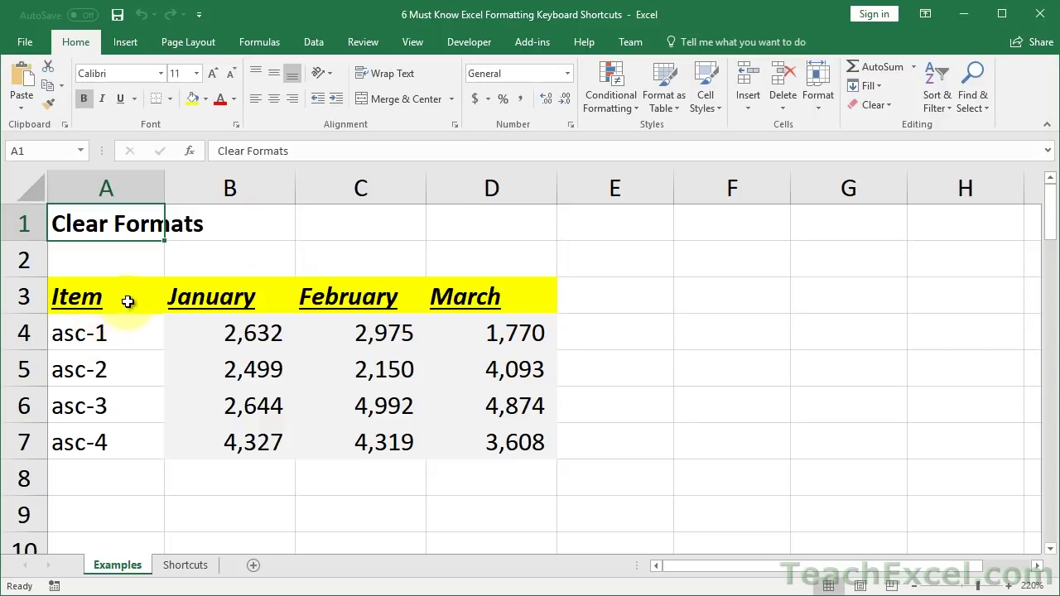
pyautogui.moveTo(127, 302); pyautogui.dragTo(460, 447)
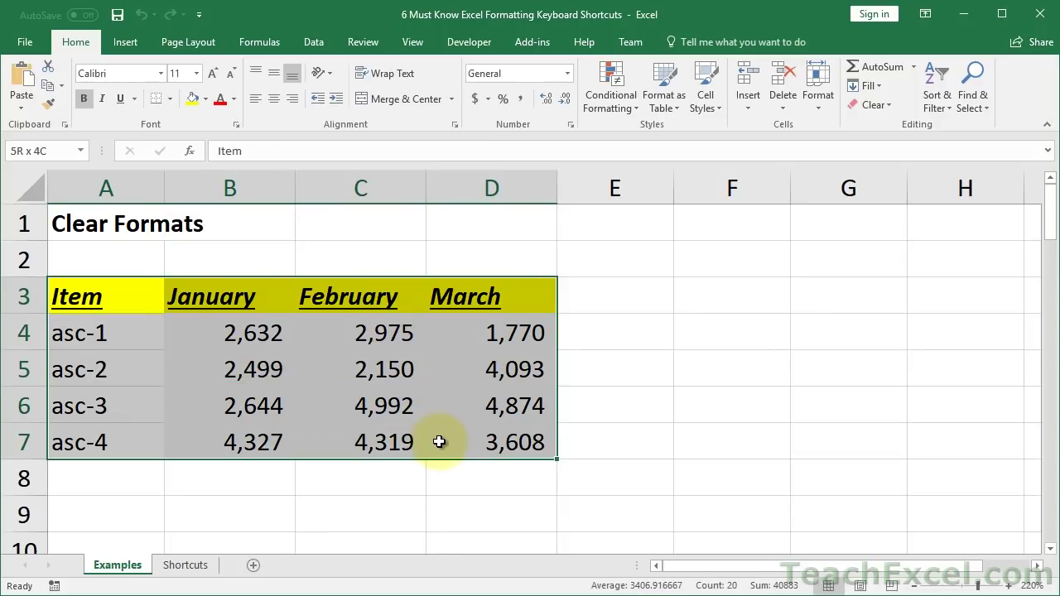
# Clear formats from the Item–March header row A3:D3 using Alt, E, A, F.
pyautogui.click(135, 292)
pyautogui.hotkey('ctrl', 'shift', 'Right')
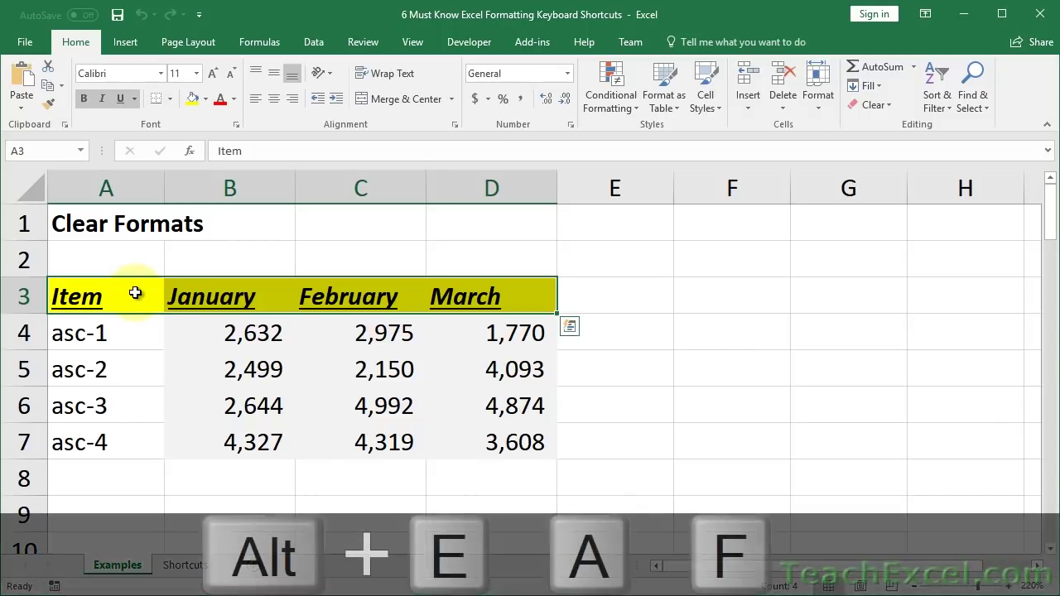
pyautogui.press('alt')
pyautogui.press('e')
pyautogui.press('a')
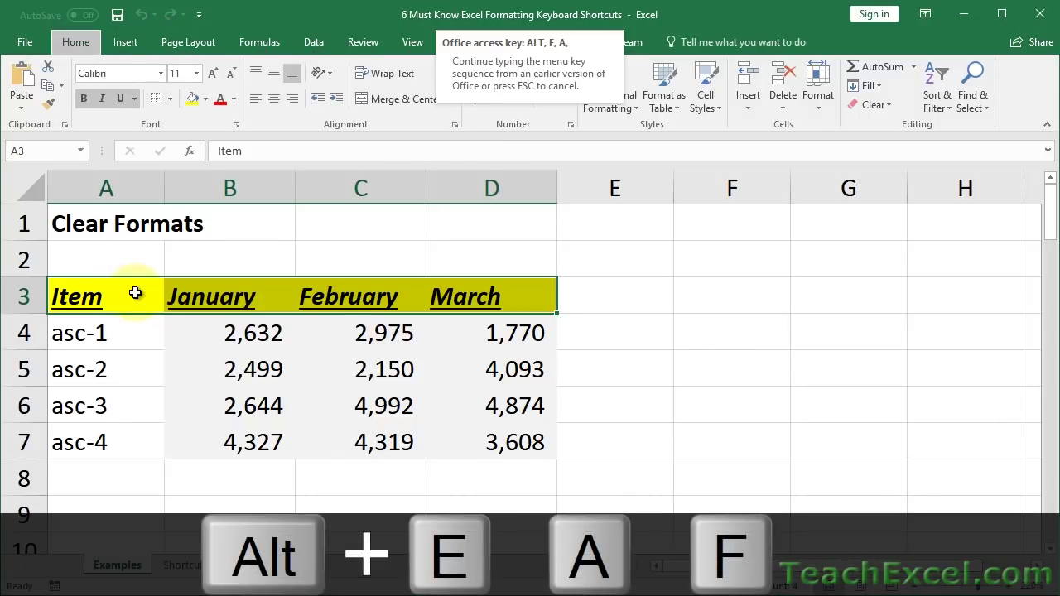
pyautogui.press('f')
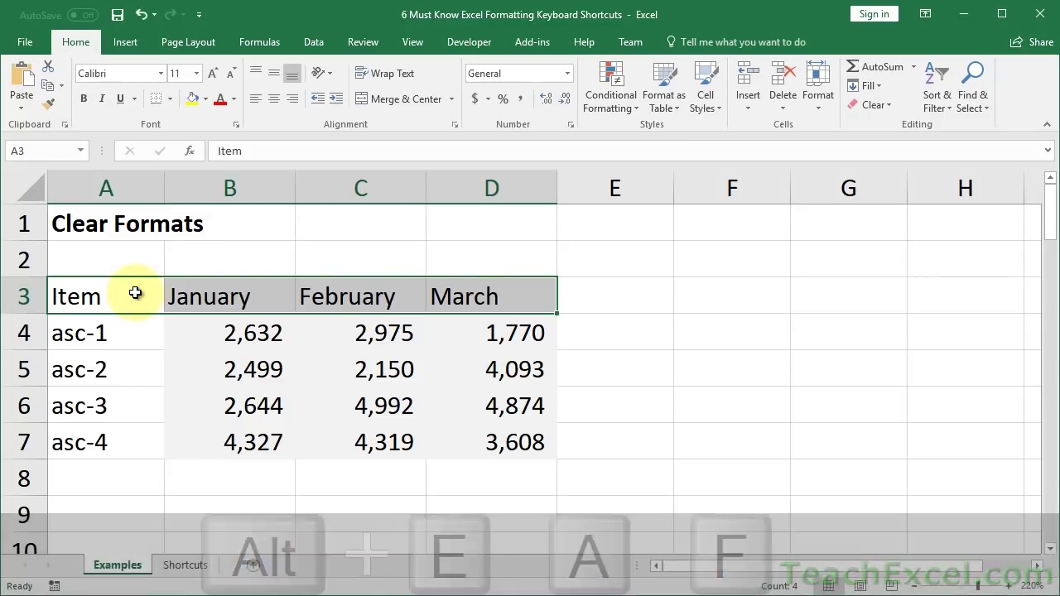
pyautogui.click(186, 332)
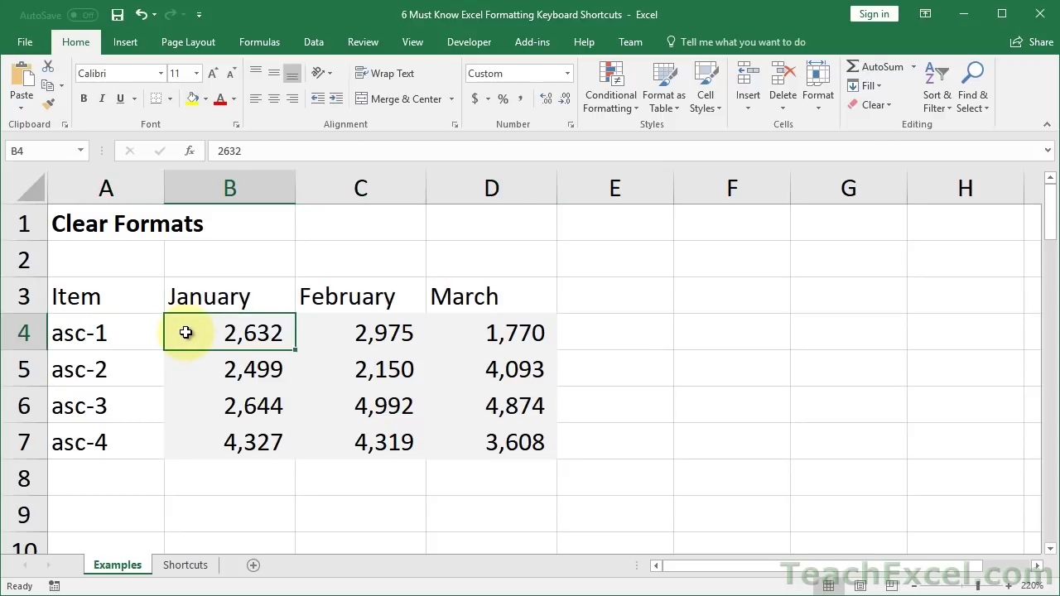
# Clear number formats from the monthly figures B4:D7 using Alt, H, E, F.
pyautogui.hotkey('shift', 'Right')
pyautogui.hotkey('shift', 'Right')
pyautogui.hotkey('shift', 'Down')
pyautogui.hotkey('shift', 'Down')
pyautogui.hotkey('shift', 'Down')
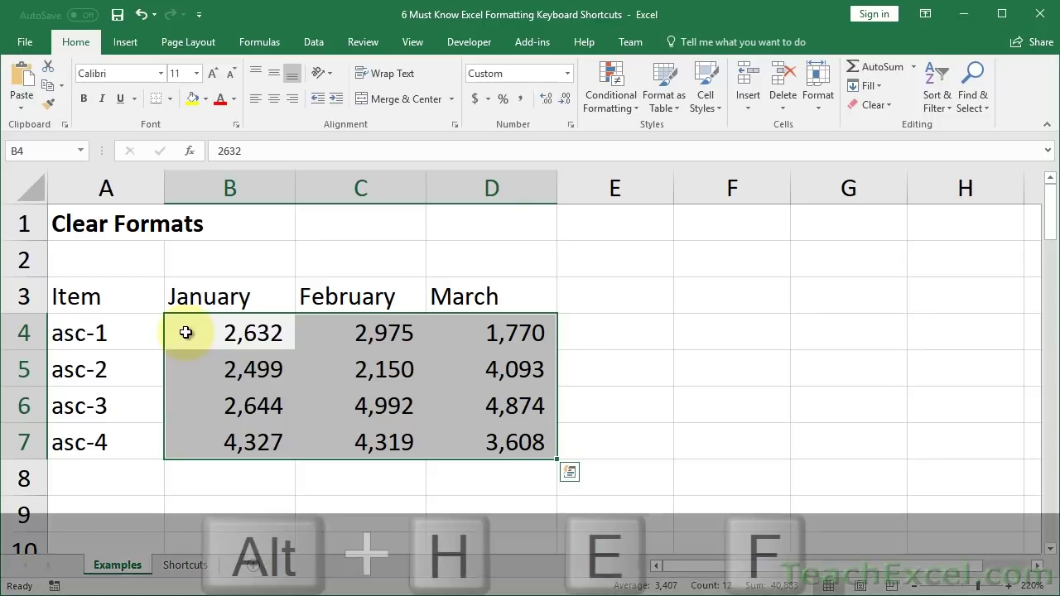
pyautogui.press('alt')
pyautogui.press('h')
pyautogui.press('e')
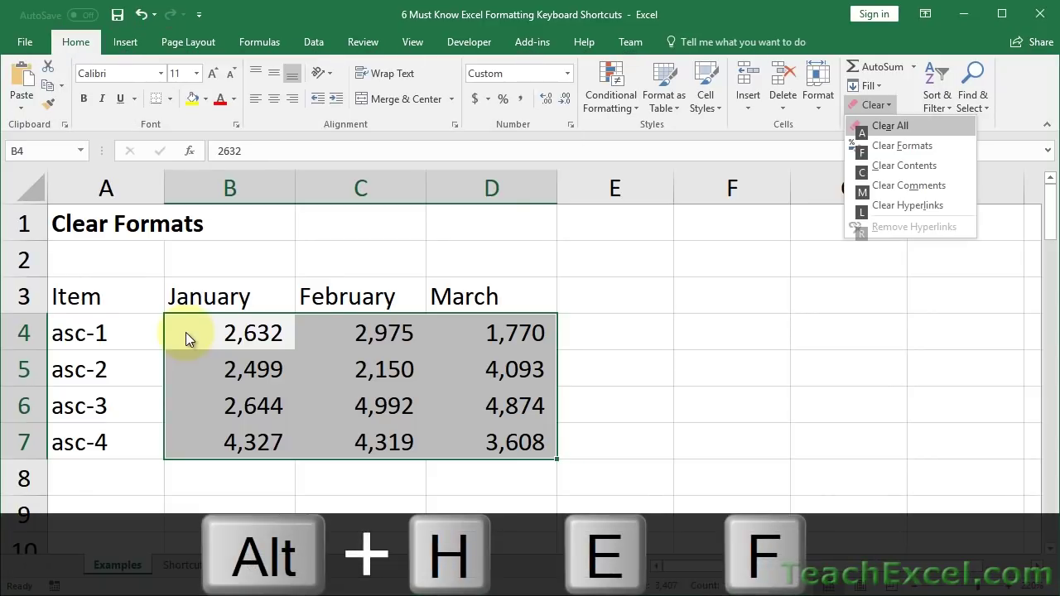
pyautogui.press('f')
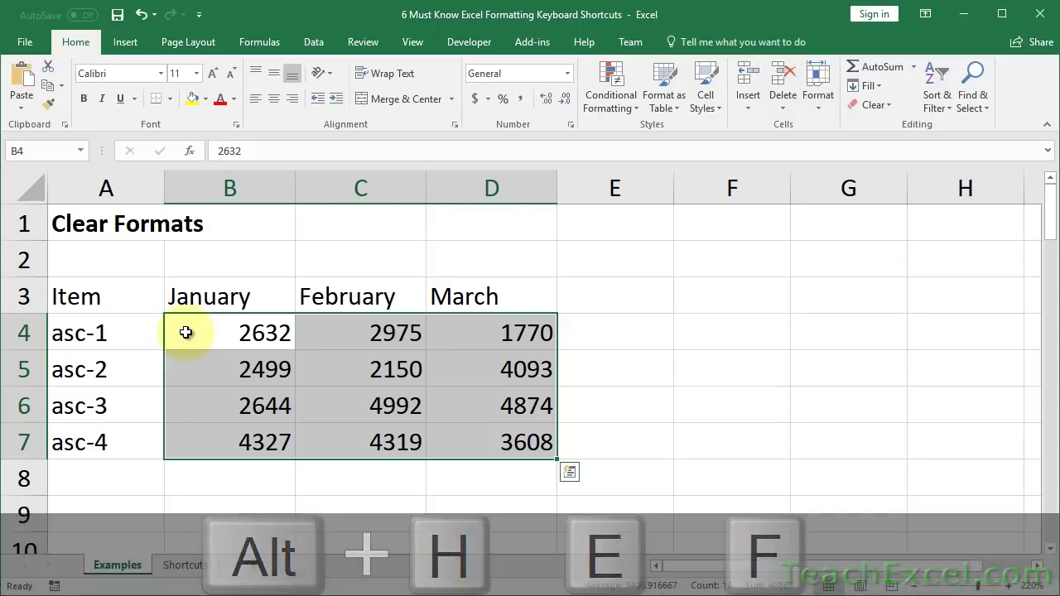
# Walk through the Alt, H, E KeyTips and Clear menu, then undo the format clearing.
pyautogui.press('alt')
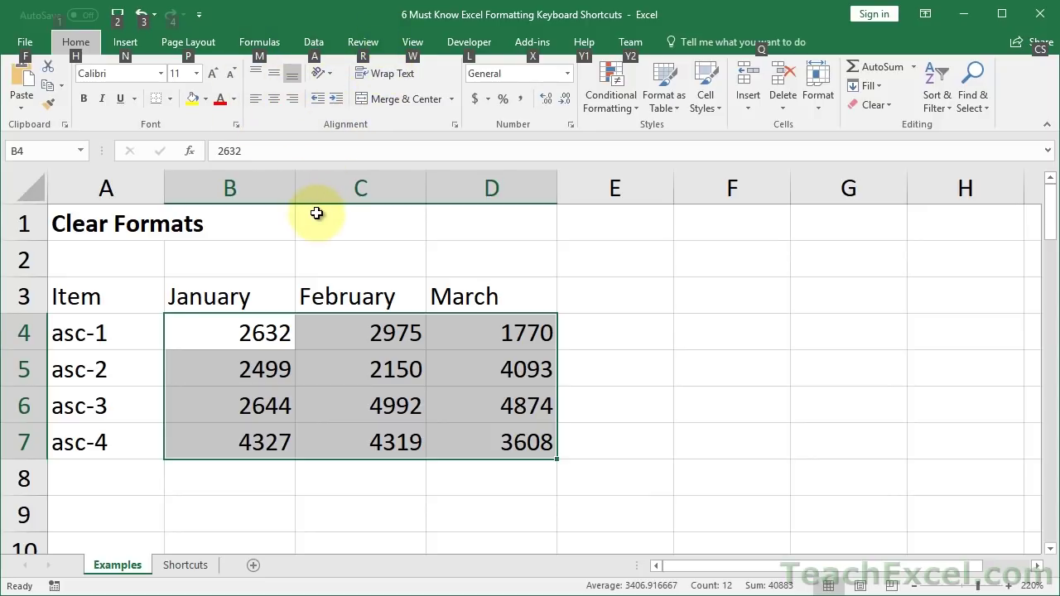
pyautogui.press('h')
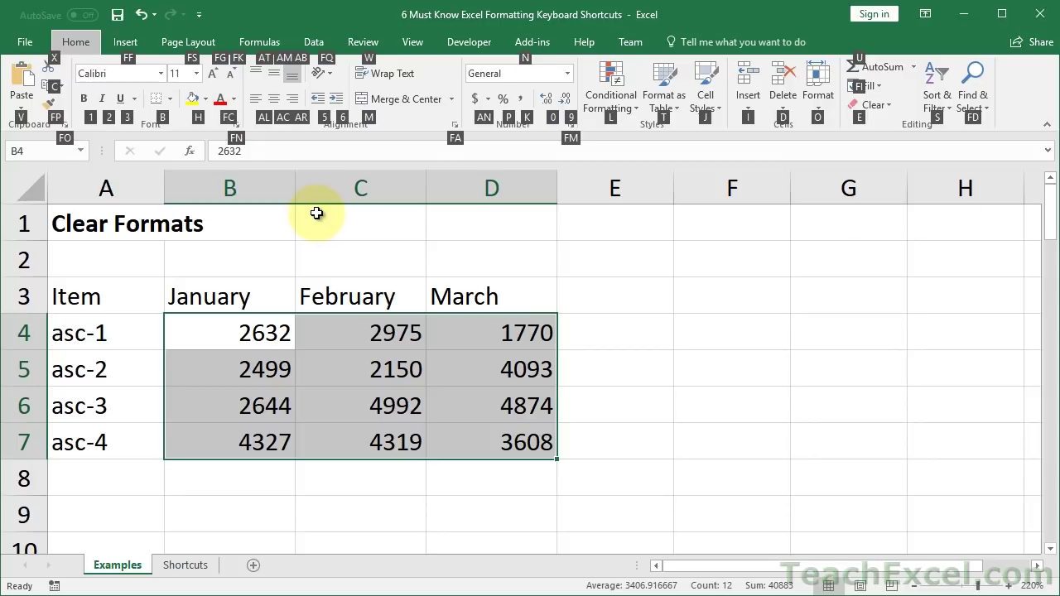
pyautogui.press('e')
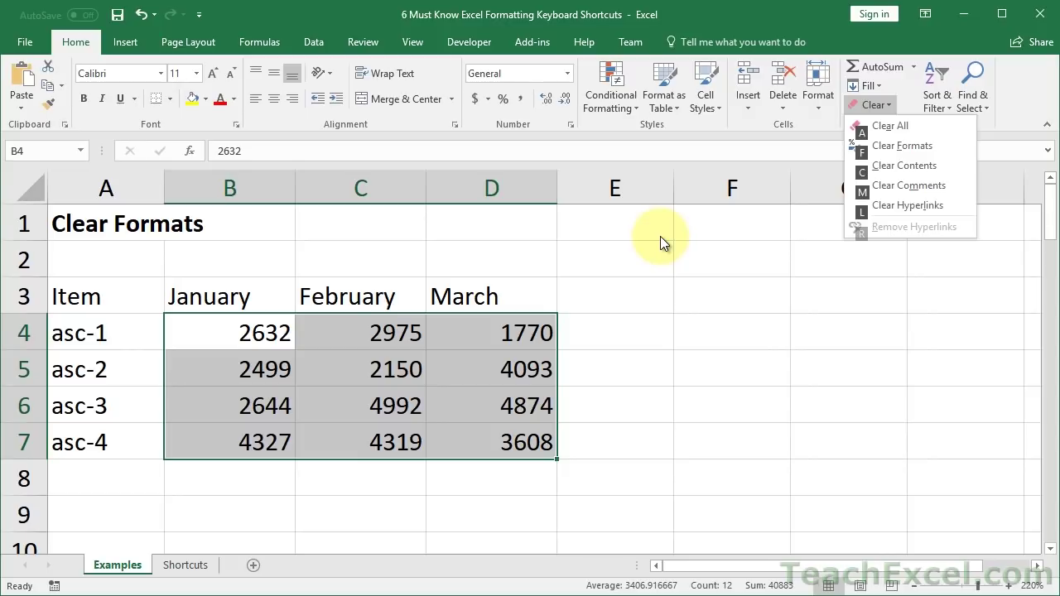
pyautogui.press('f')
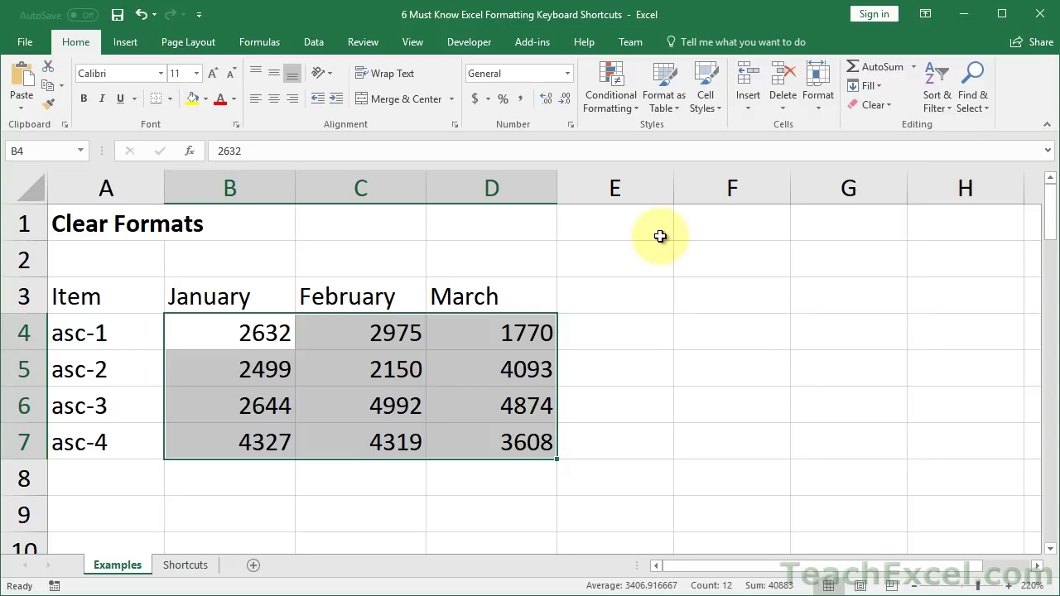
pyautogui.hotkey('ctrl', 'z')
pyautogui.hotkey('ctrl', 'z')
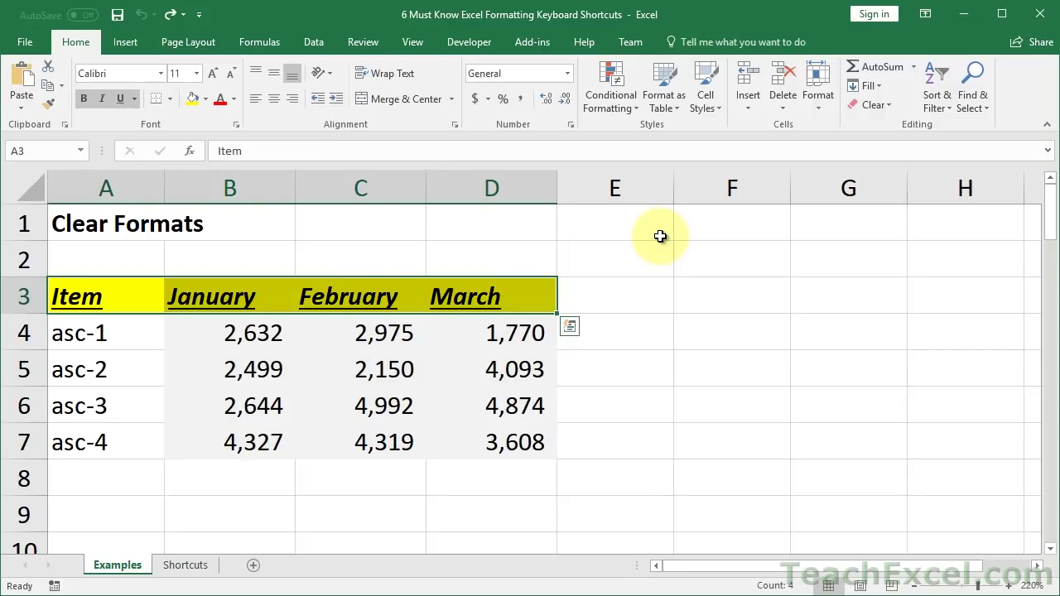
# Select the whole A3:D7 table, clear its formats with Alt, H, E, F, then undo.
pyautogui.click(113, 296)
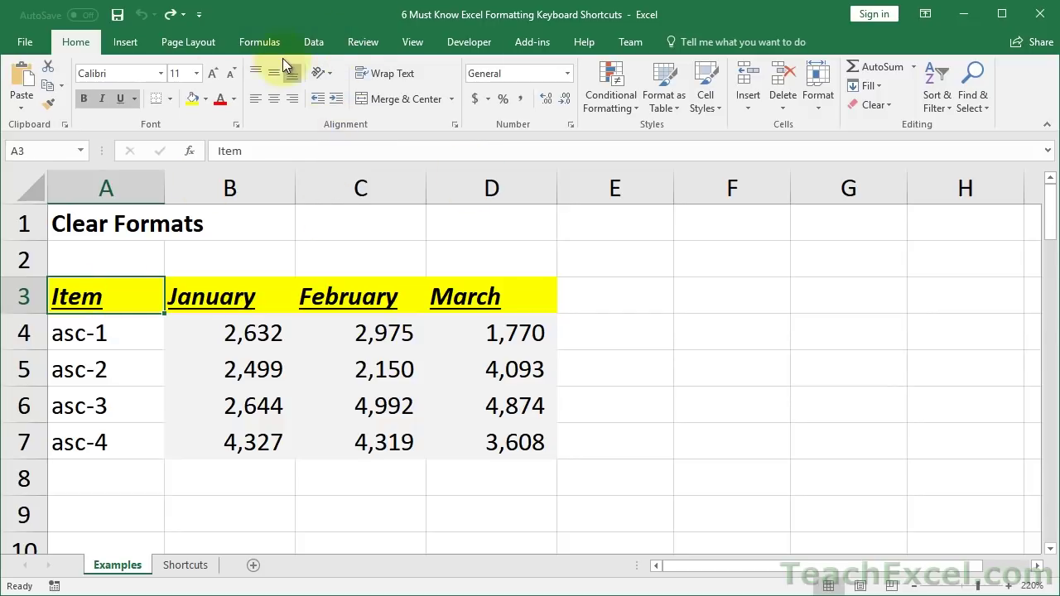
pyautogui.click(355, 40)
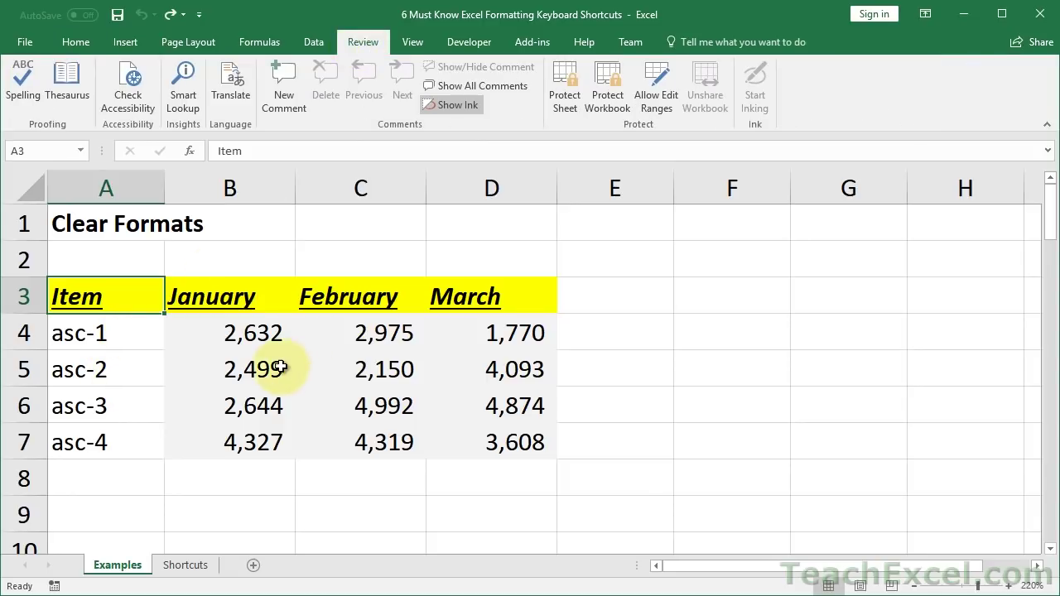
pyautogui.hotkey('ctrl', 'a')
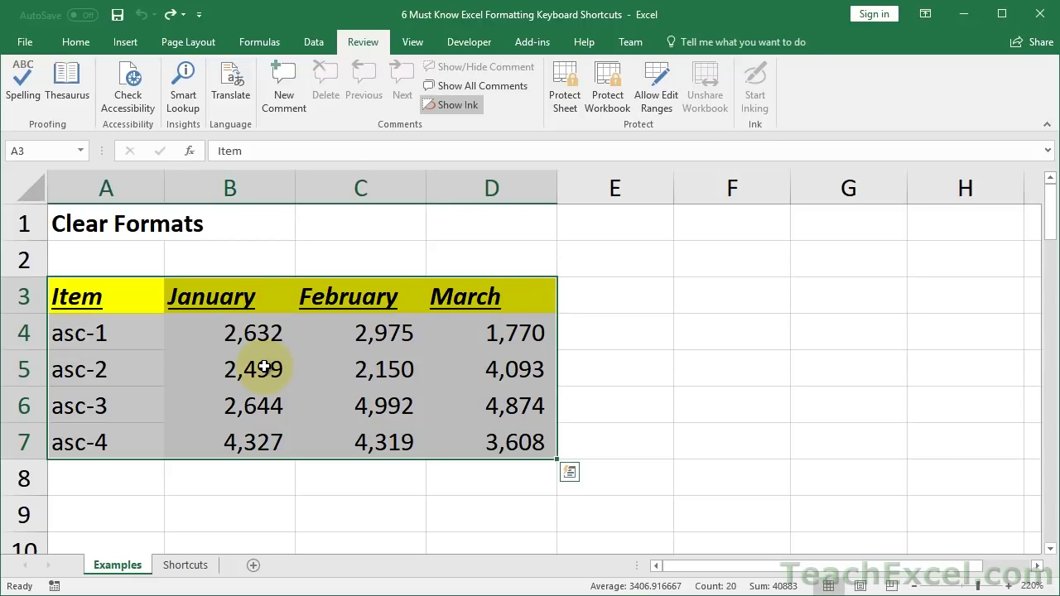
pyautogui.press('alt')
pyautogui.press('h')
pyautogui.press('e')
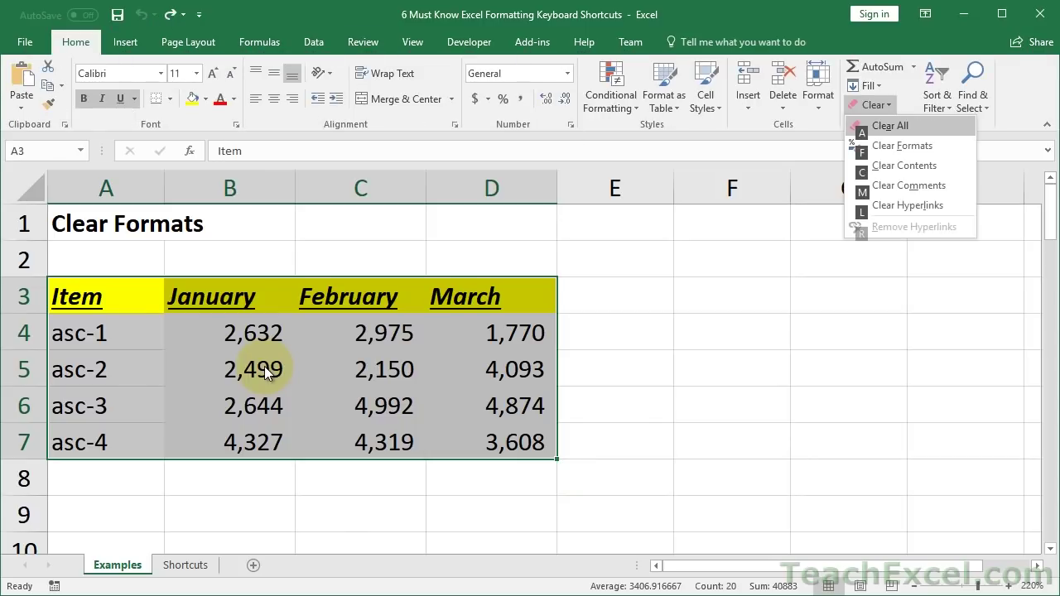
pyautogui.press('f')
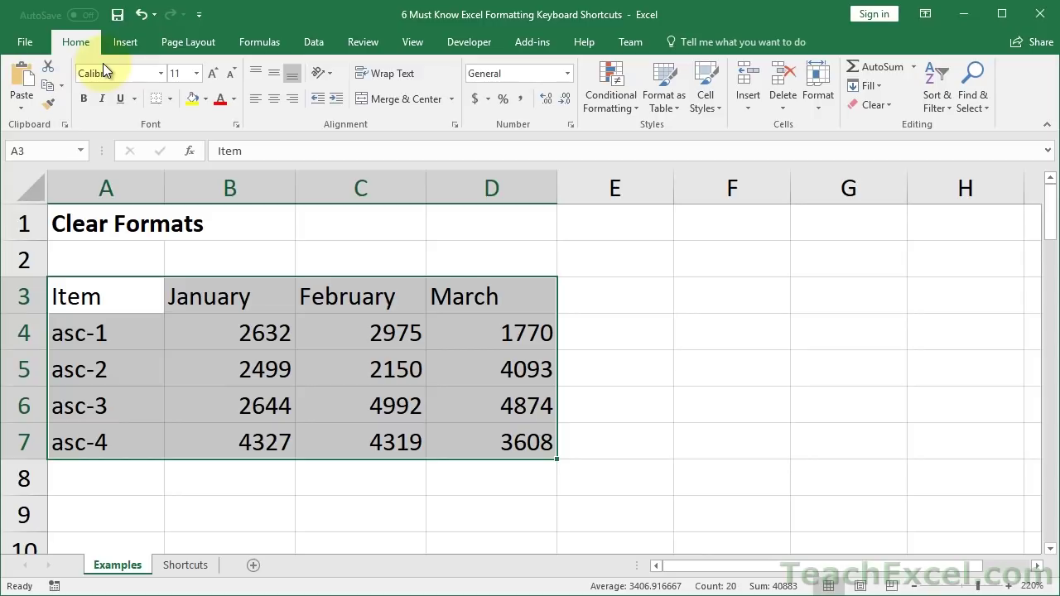
pyautogui.click(364, 41)
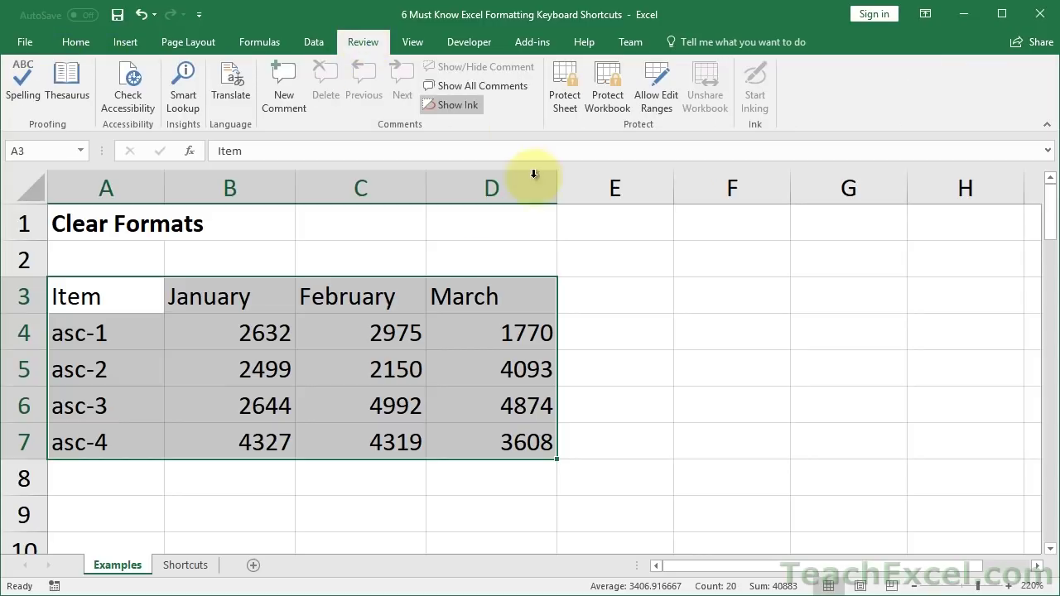
pyautogui.hotkey('ctrl', 'z')
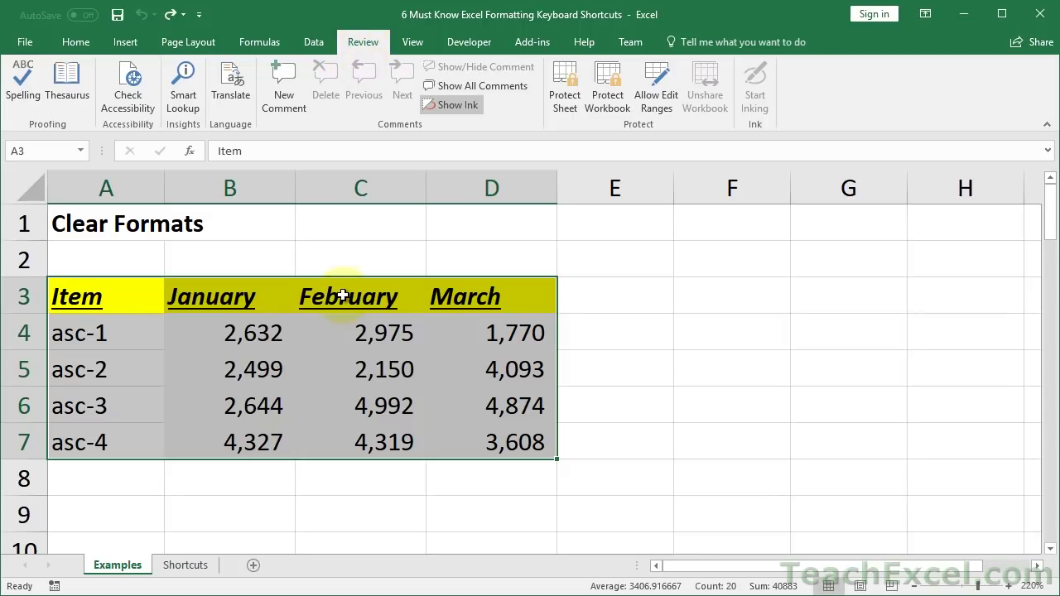
# Clear all formats from A3:D7 with Alt, E, A, F and deselect to view the result.
pyautogui.hotkey('alt', 'e')
pyautogui.press('a')
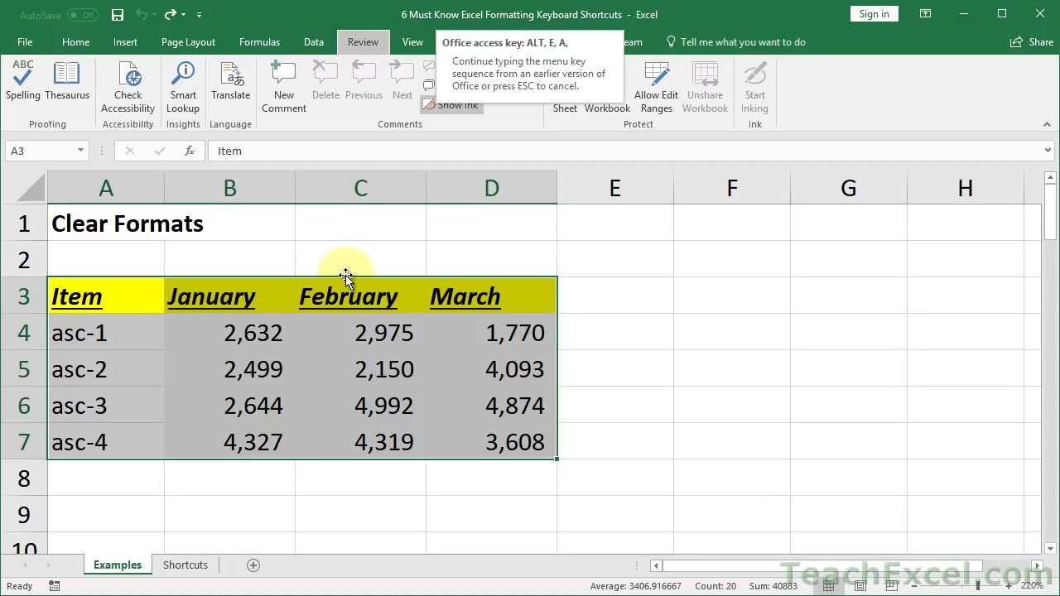
pyautogui.press('f')
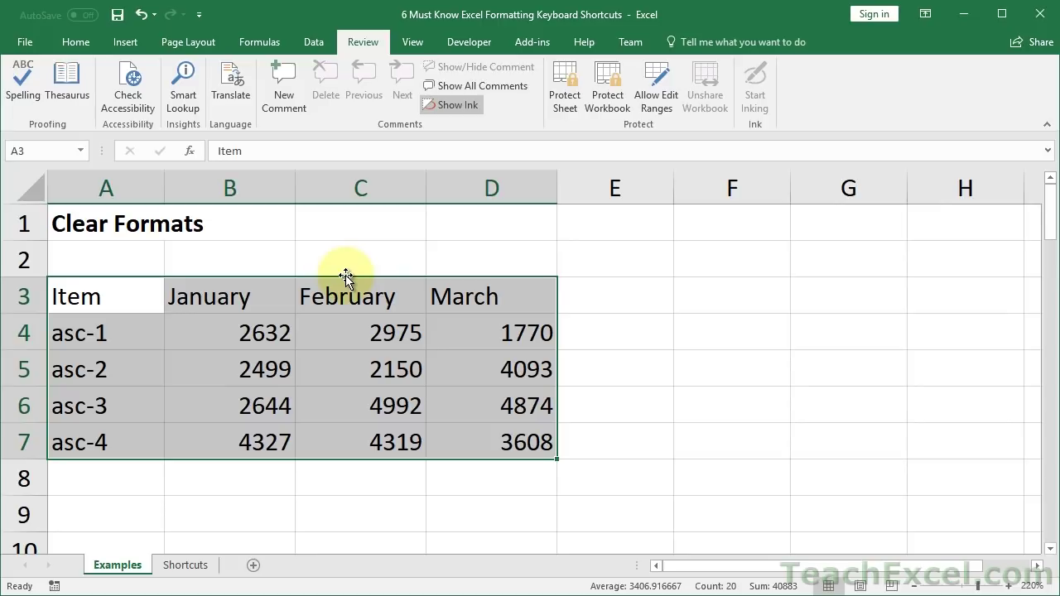
pyautogui.click(138, 293)
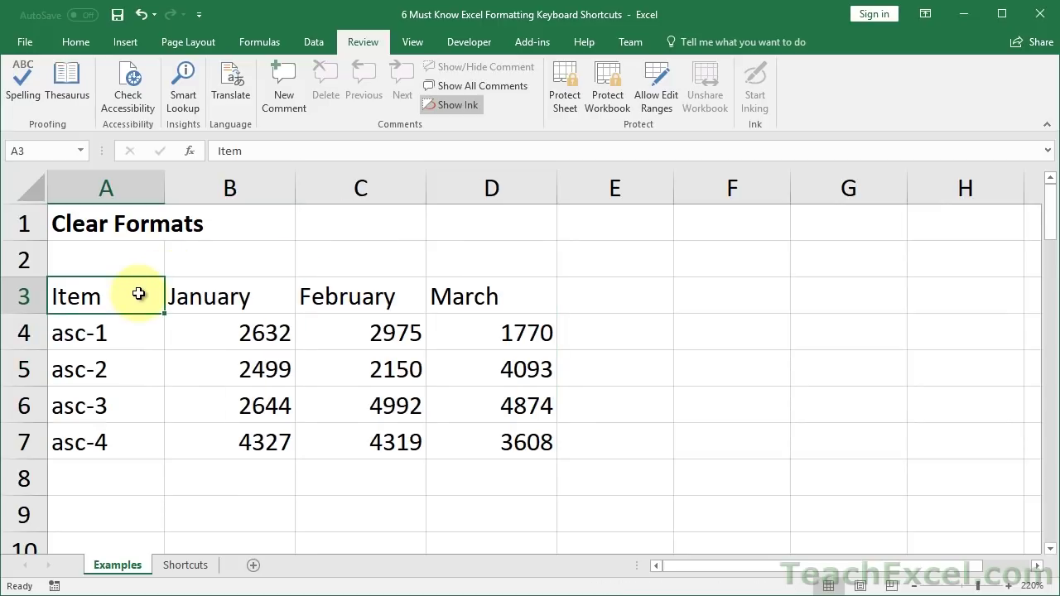
# Scroll to the Clear Contents table and review the Clear options without applying any.
pyautogui.scroll(-1, 138, 294)
pyautogui.scroll(-2, 138, 294)
pyautogui.scroll(-1, 138, 294)
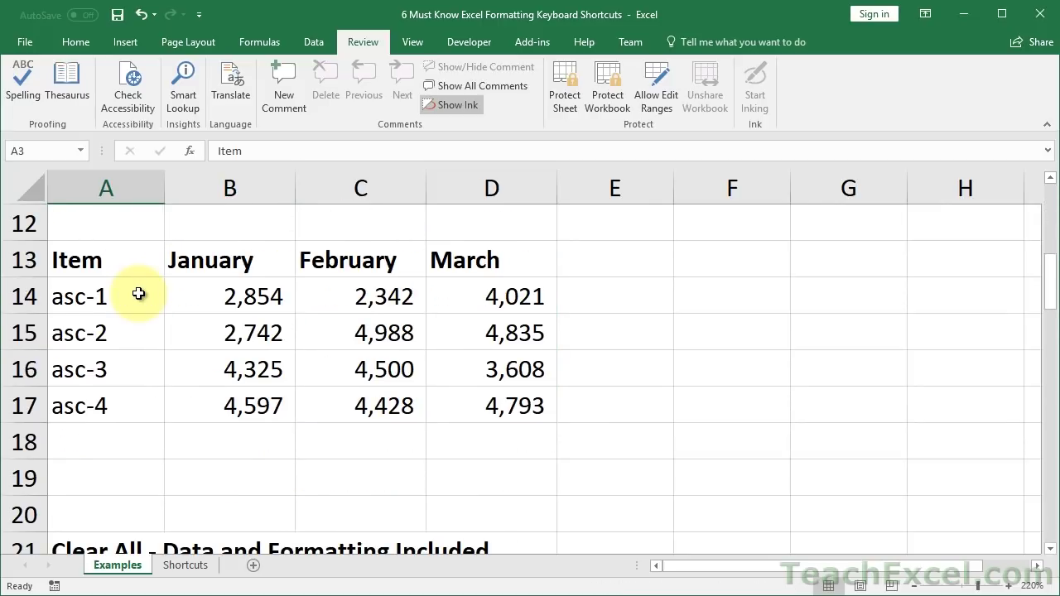
pyautogui.scroll(1, 138, 294)
pyautogui.scroll(1, 138, 294)
pyautogui.scroll(-2, 138, 294)
pyautogui.scroll(1, 138, 294)
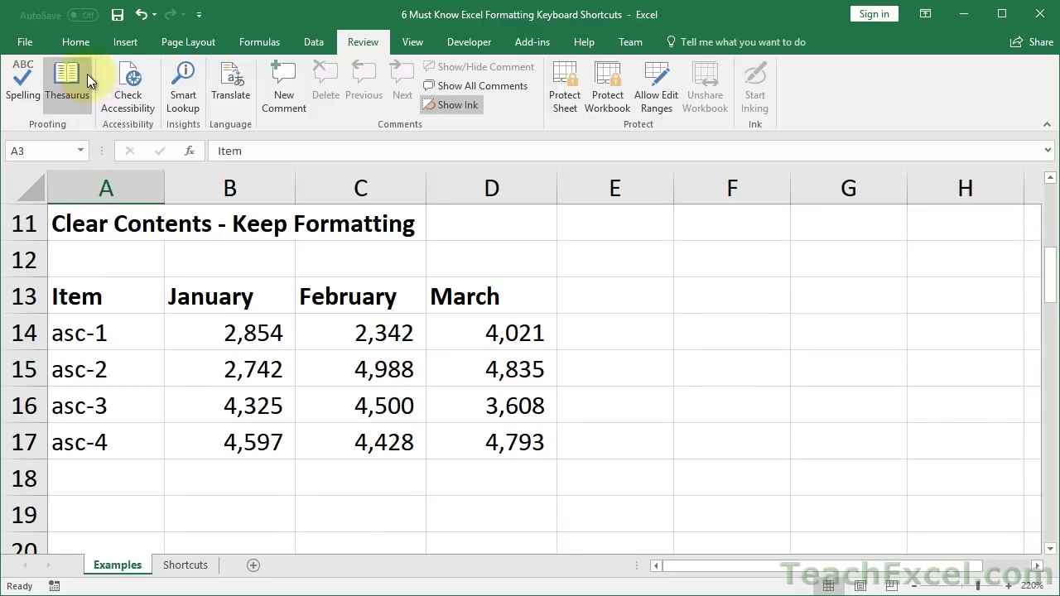
pyautogui.click(77, 42)
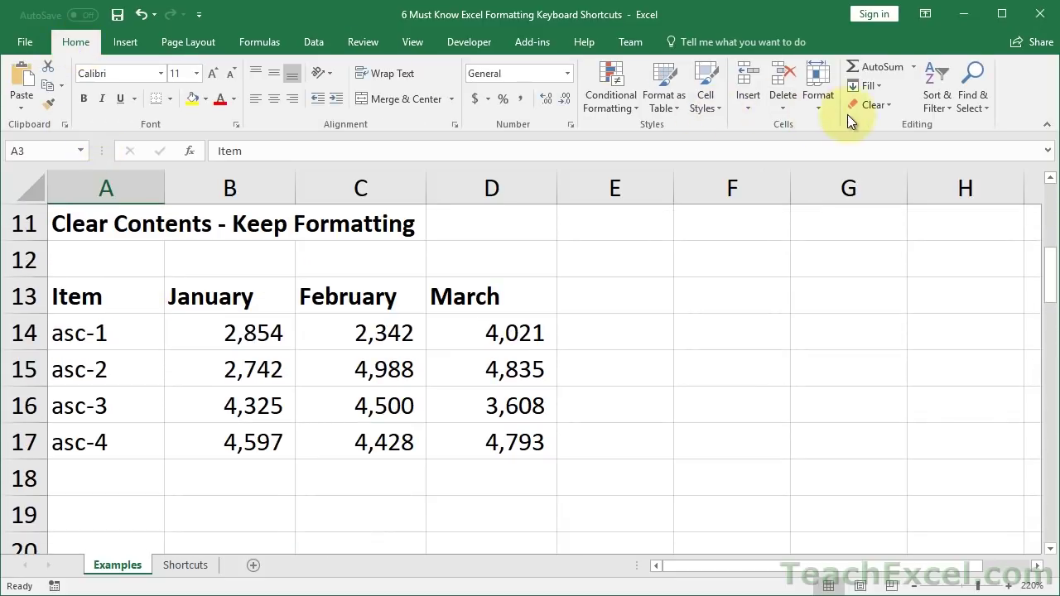
pyautogui.click(871, 106)
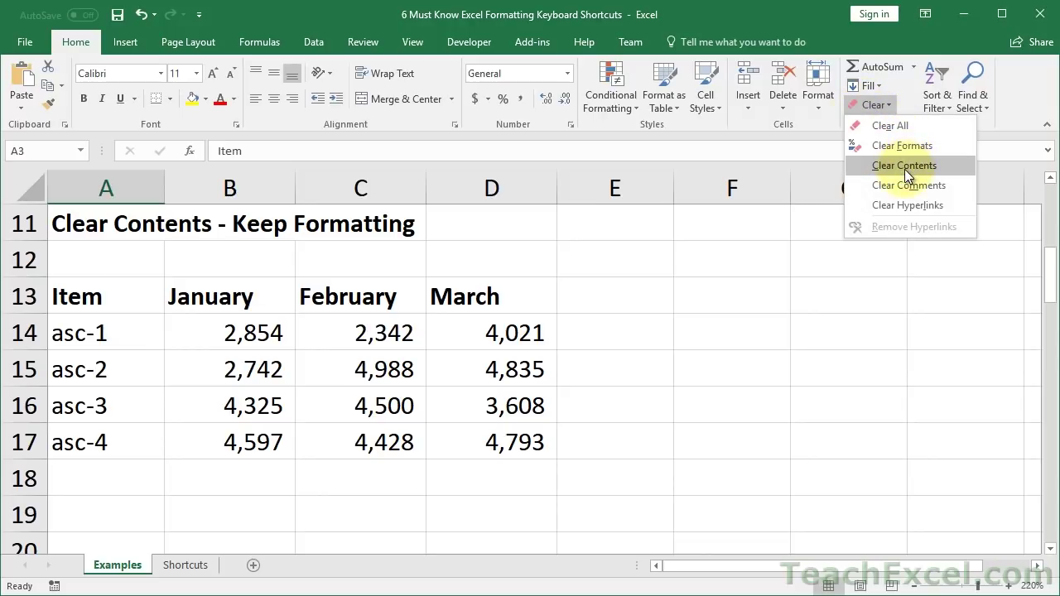
pyautogui.click(549, 362)
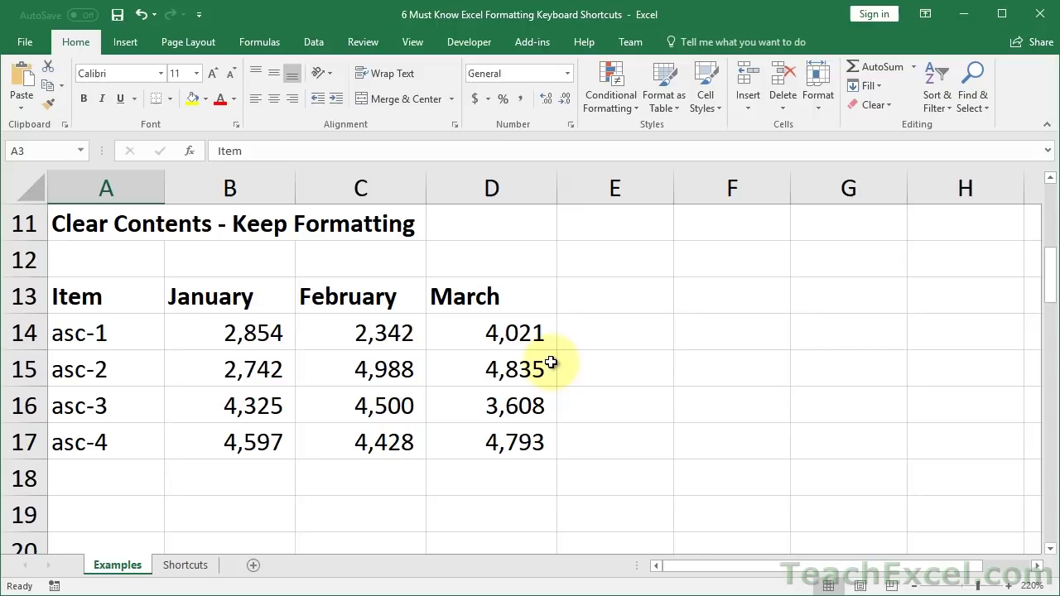
# Delete the values in B14:D17, keeping their comma formatting.
pyautogui.click(205, 332)
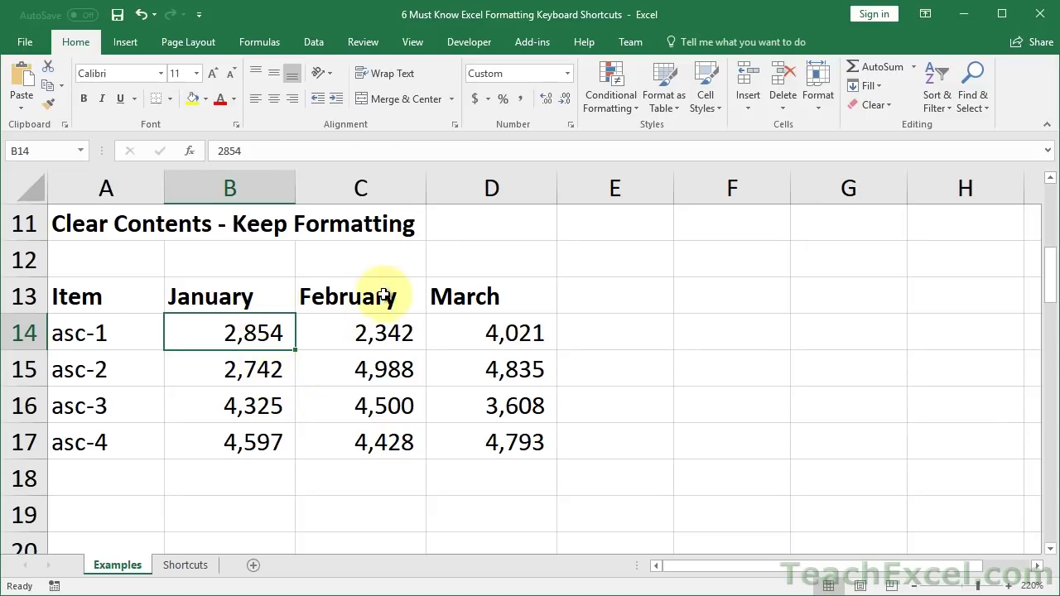
pyautogui.hotkey('ctrl', 'shift', 'Right')
pyautogui.hotkey('ctrl', 'shift', 'Down')
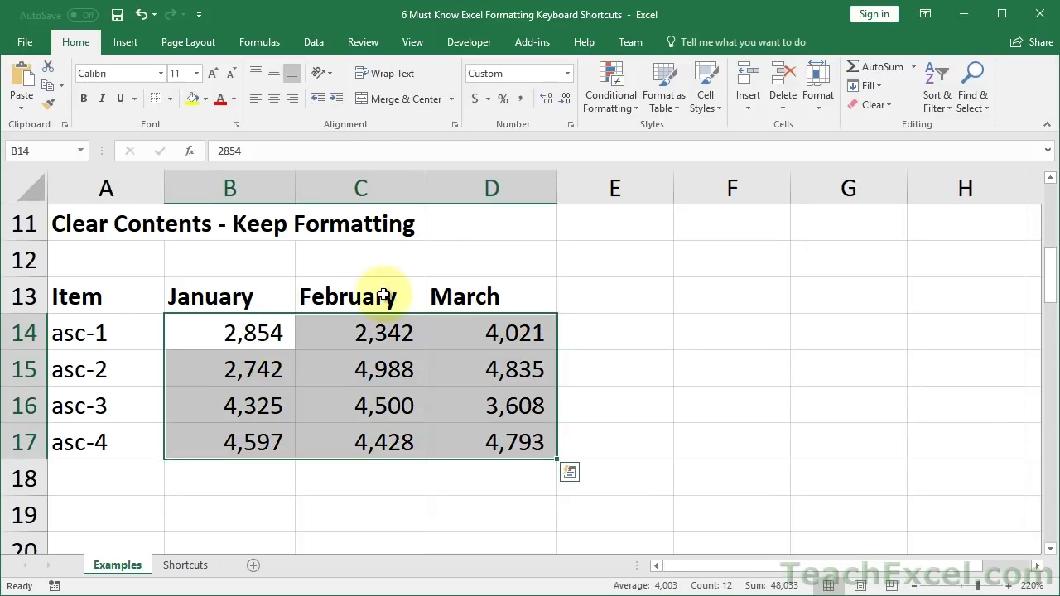
pyautogui.press('Delete')
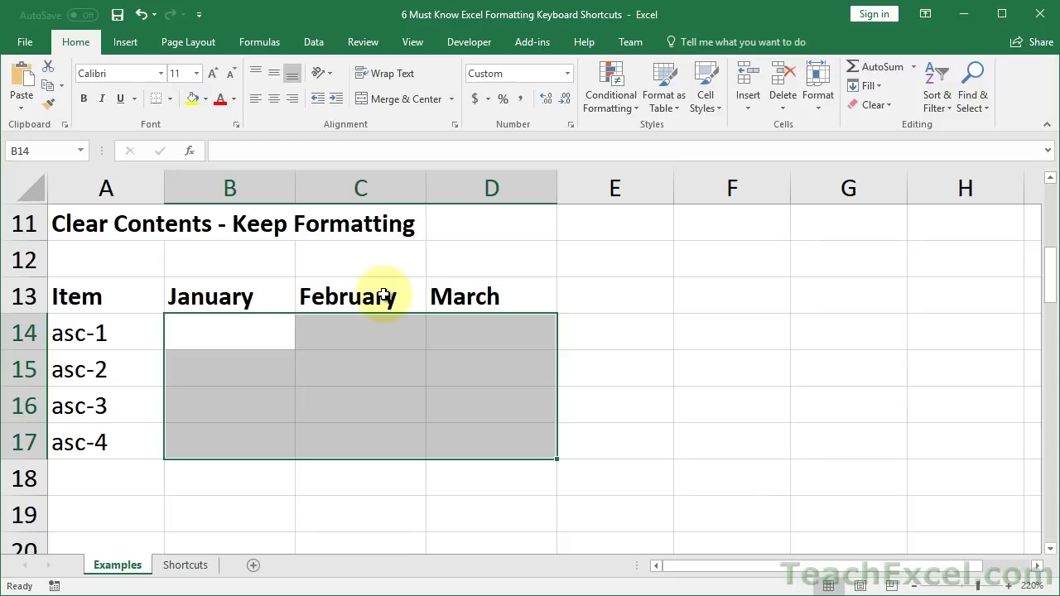
# Enter test value 1234 in B14 to show formatting remains, then undo to restore.
pyautogui.click(263, 331)
pyautogui.write('1234')
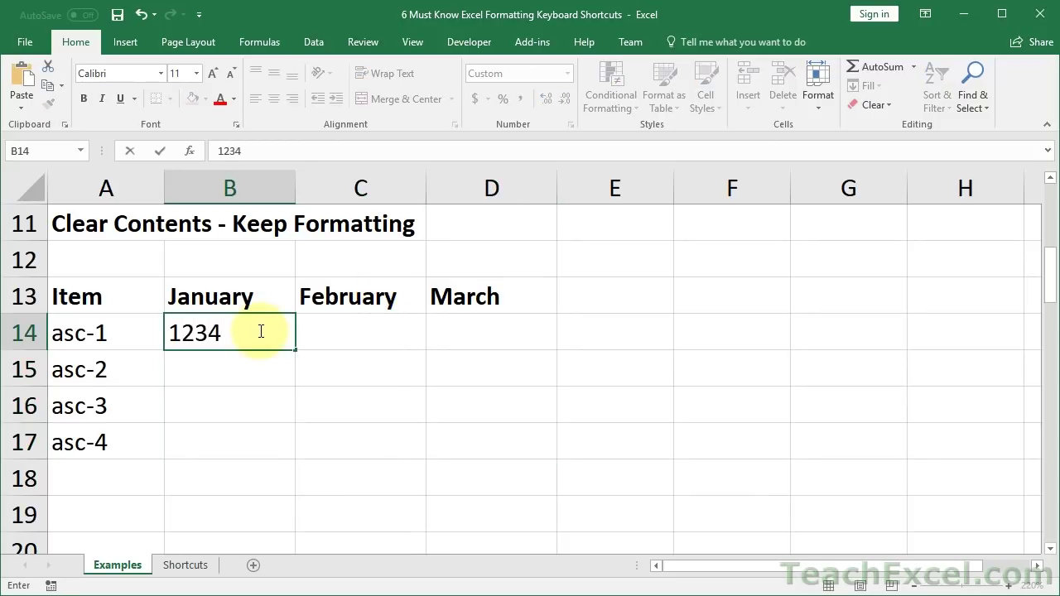
pyautogui.press('Return')
pyautogui.click(259, 331)
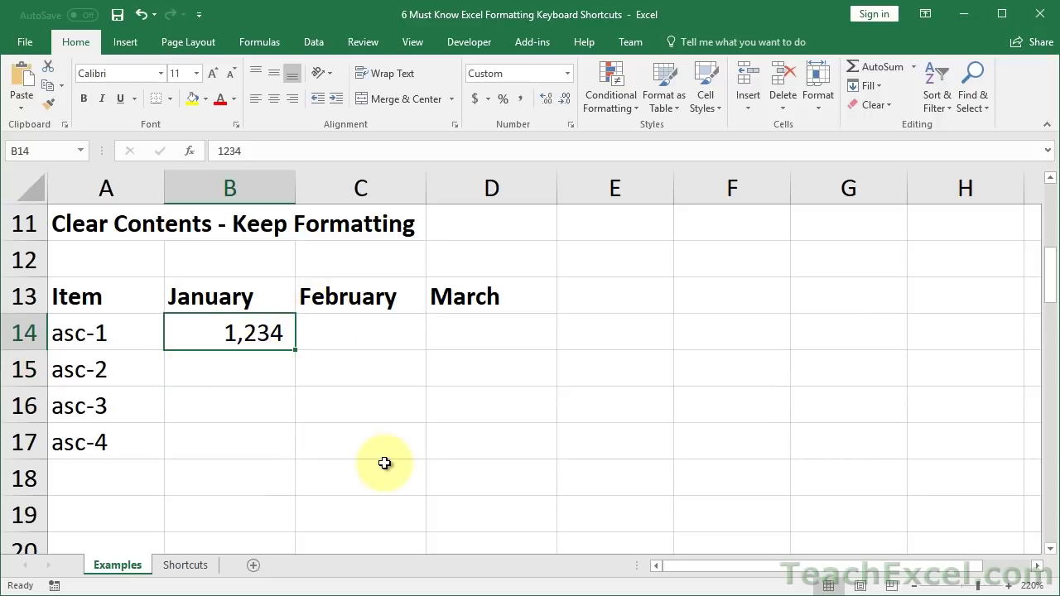
pyautogui.hotkey('ctrl', 'z')
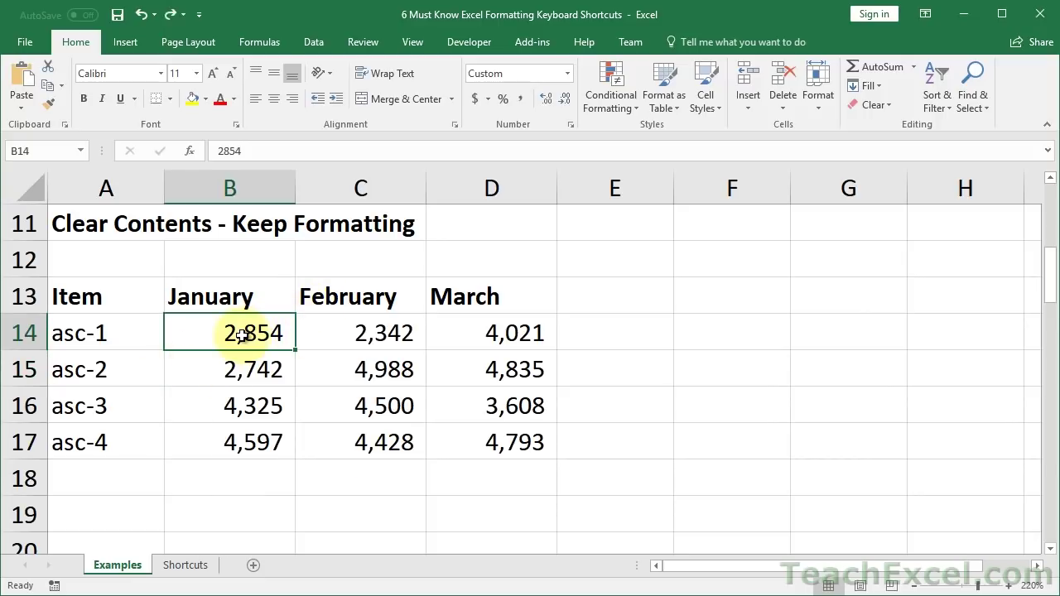
pyautogui.click(1049, 549)
pyautogui.click(1049, 549)
pyautogui.click(1049, 550)
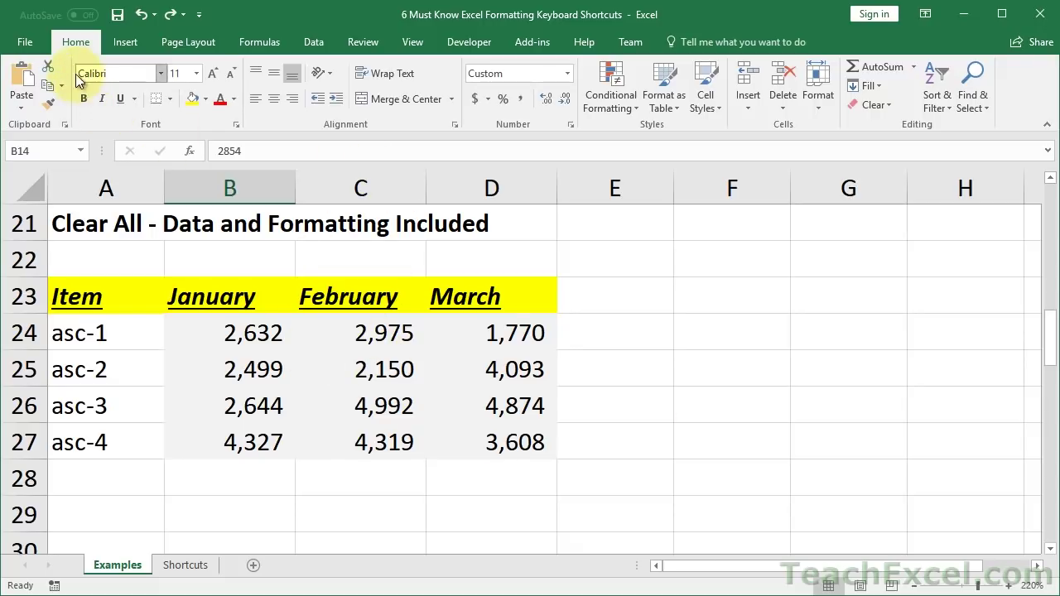
# Wipe data and formatting from the Clear All table A23:D27 with Alt, E, A, A.
pyautogui.click(876, 106)
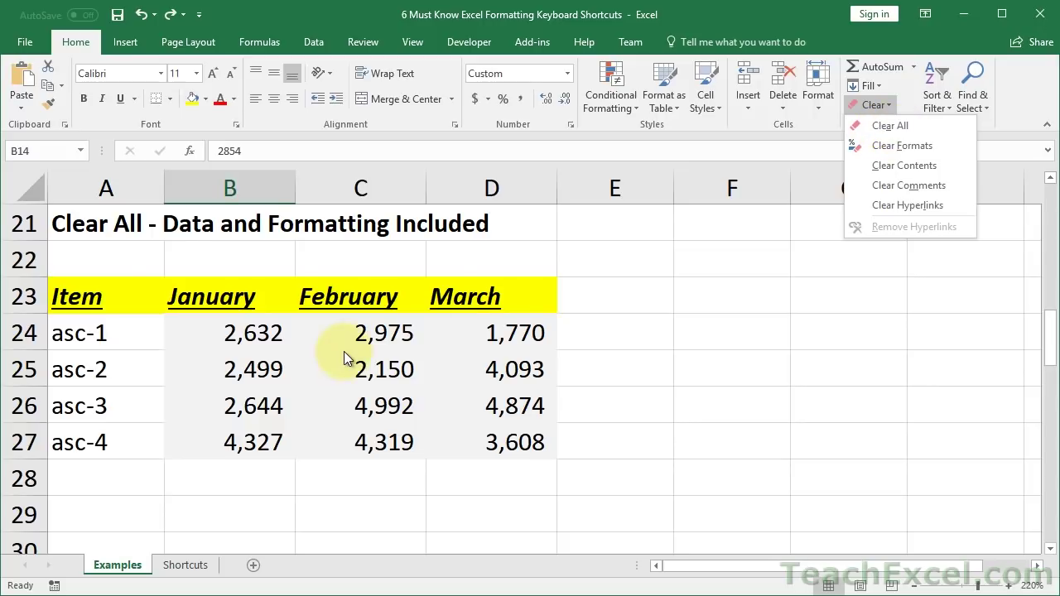
pyautogui.click(95, 260)
pyautogui.click(106, 294)
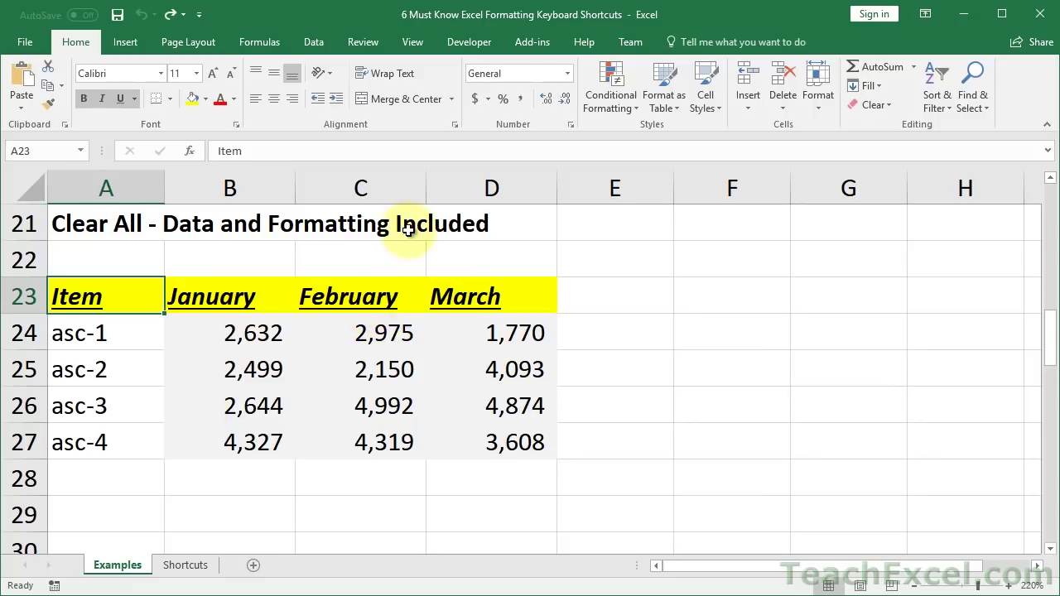
pyautogui.hotkey('ctrl', 'a')
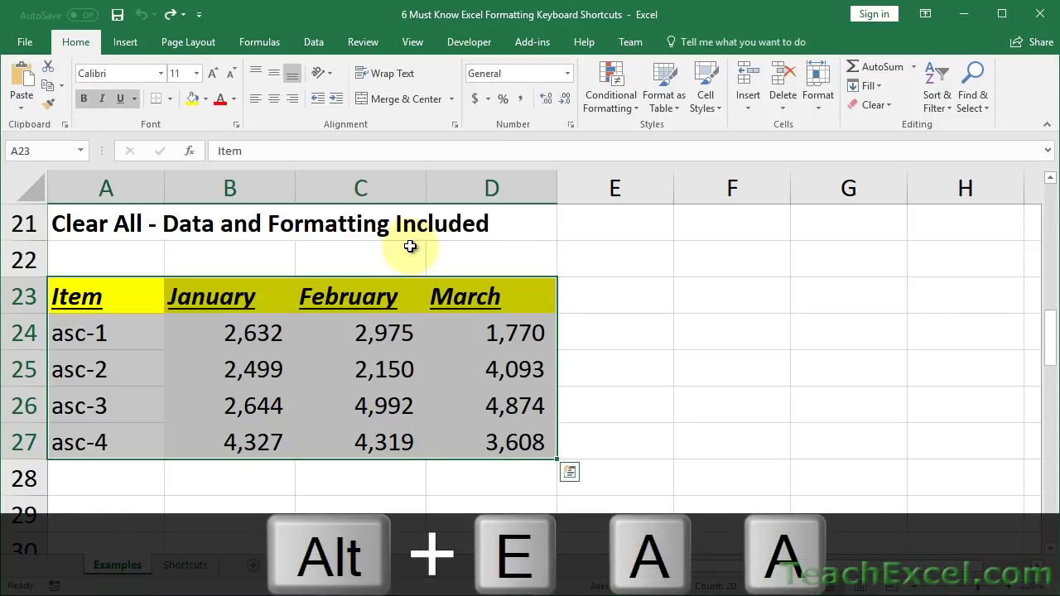
pyautogui.press('alt')
pyautogui.press('e')
pyautogui.press('a')
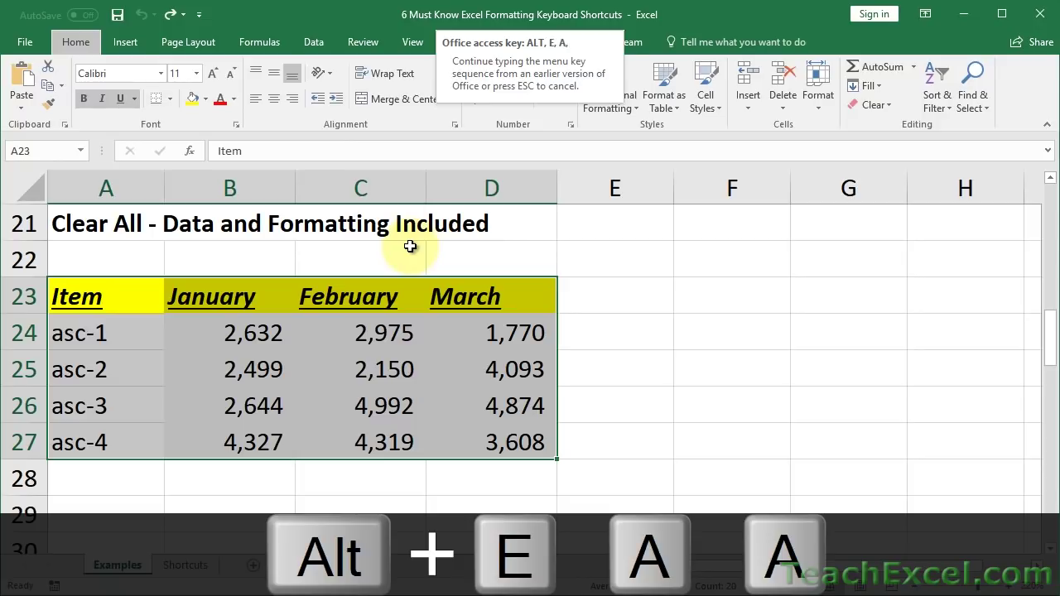
pyautogui.press('a')
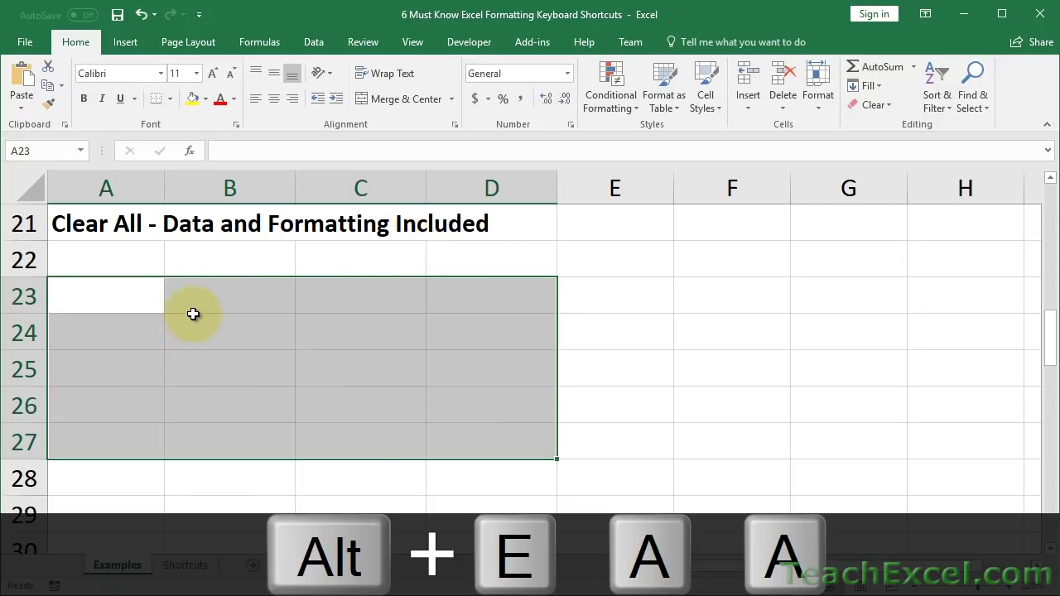
# Enter test values asdf, 1000 and asdf in B23:B25, then undo them.
pyautogui.click(222, 299)
pyautogui.write('asdf')
pyautogui.press('Return')
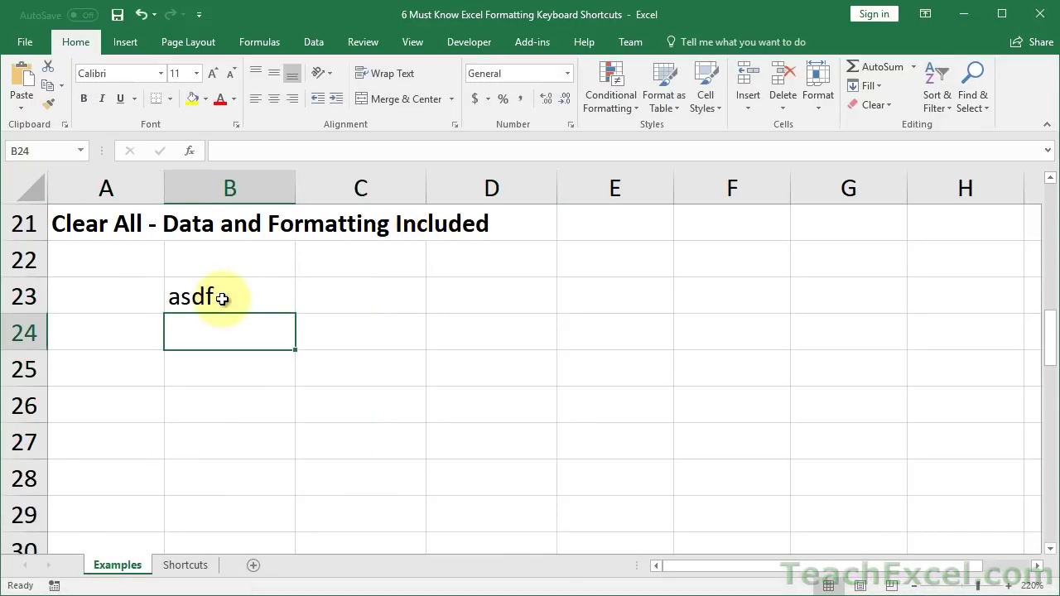
pyautogui.write('1000')
pyautogui.press('Return')
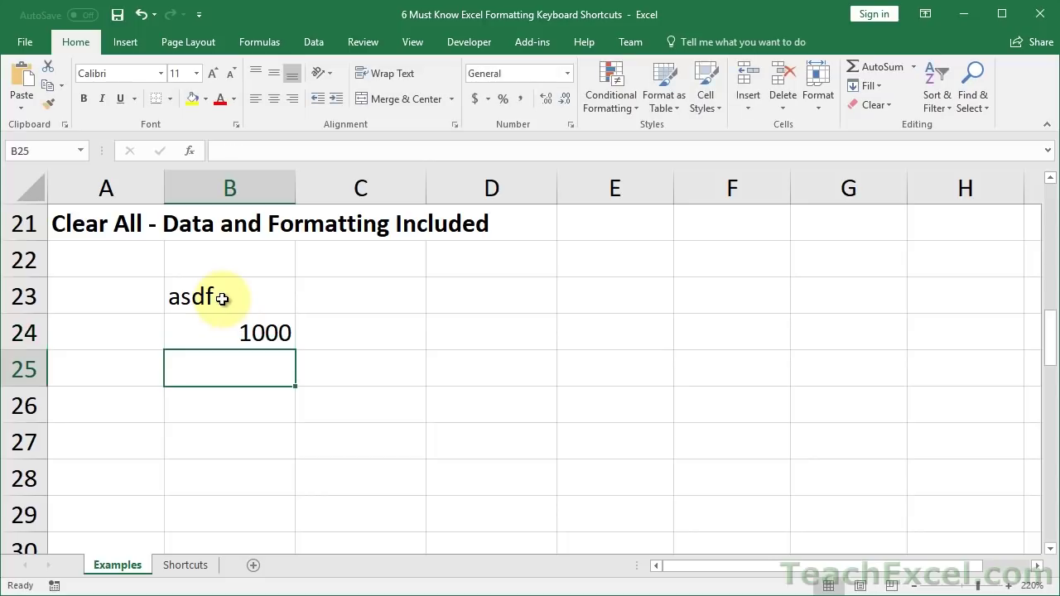
pyautogui.write('asdf')
pyautogui.press('Return')
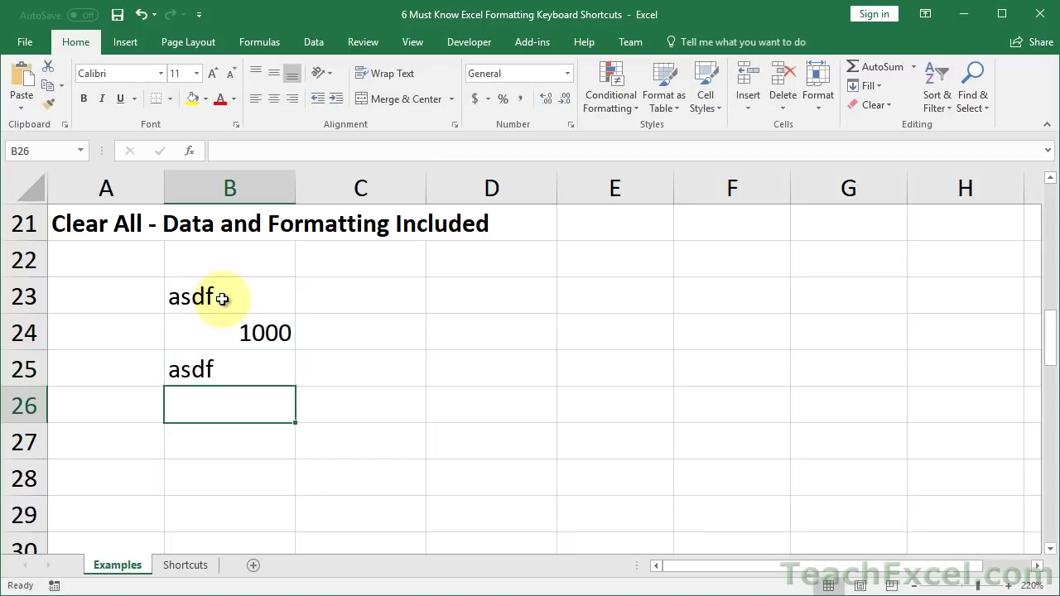
pyautogui.hotkey('ctrl', 'z')
pyautogui.hotkey('ctrl', 'z')
pyautogui.hotkey('ctrl', 'z')
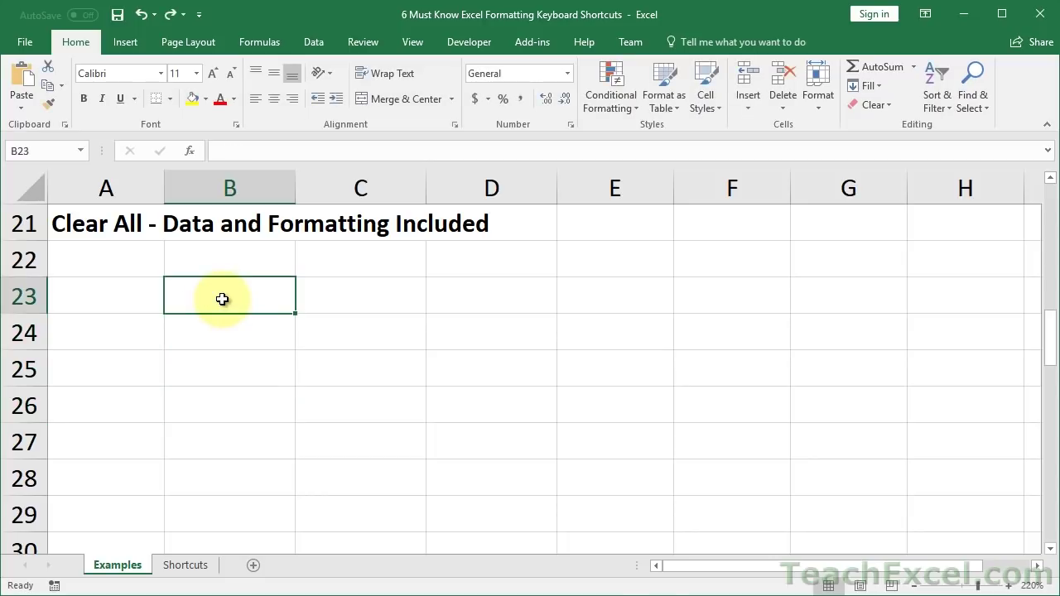
pyautogui.hotkey('ctrl', 'z')
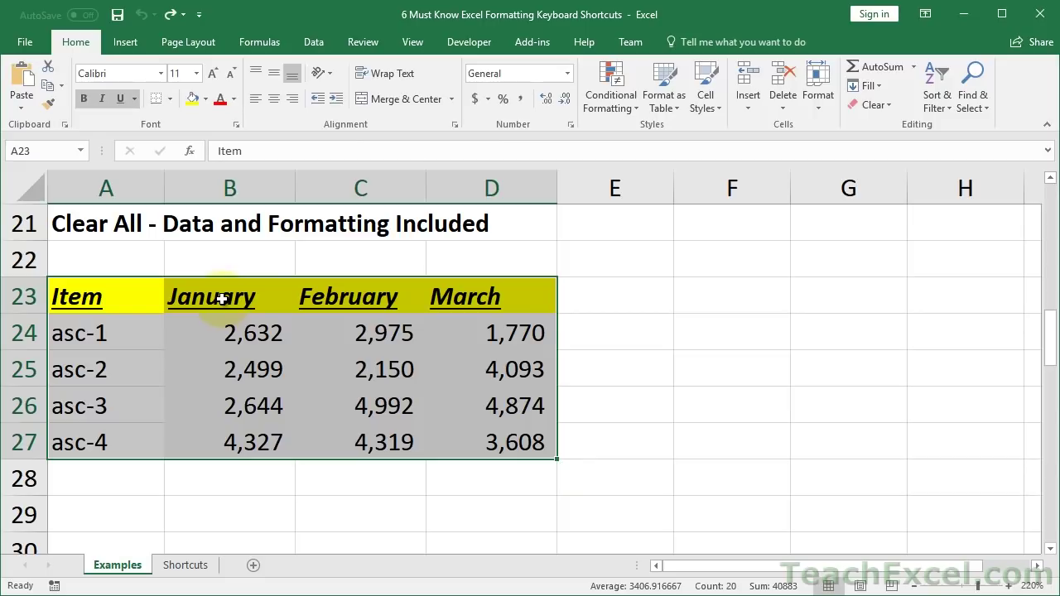
# Clear All on A23:D27 with Alt, H, E, A, then close the Clear menu and undo to restore it.
pyautogui.click(359, 43)
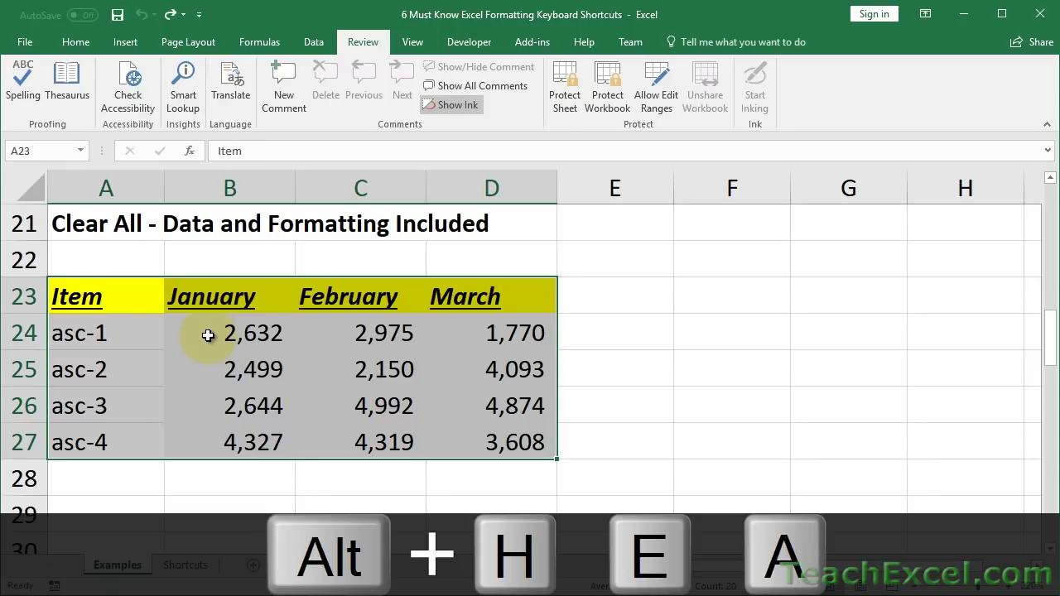
pyautogui.hotkey('alt', 'h')
pyautogui.press('e')
pyautogui.press('a')
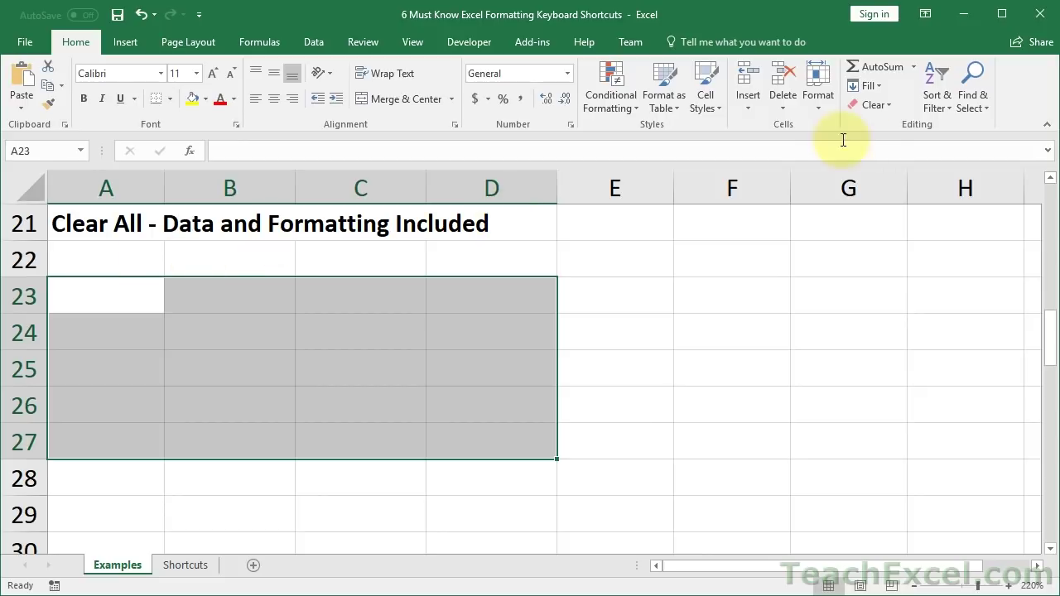
pyautogui.click(879, 106)
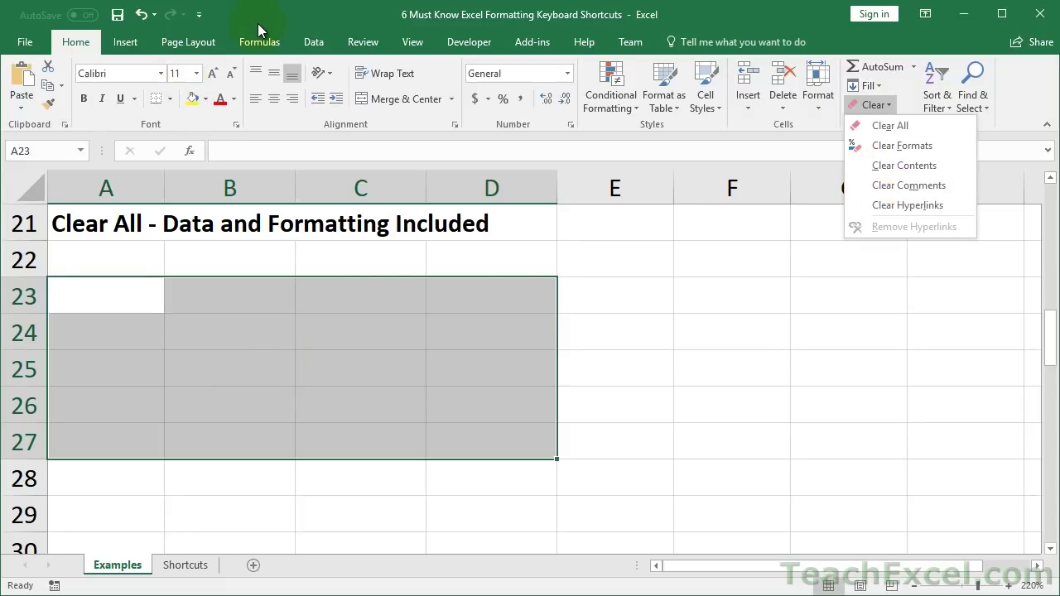
pyautogui.press('Escape')
pyautogui.hotkey('ctrl', 'z')
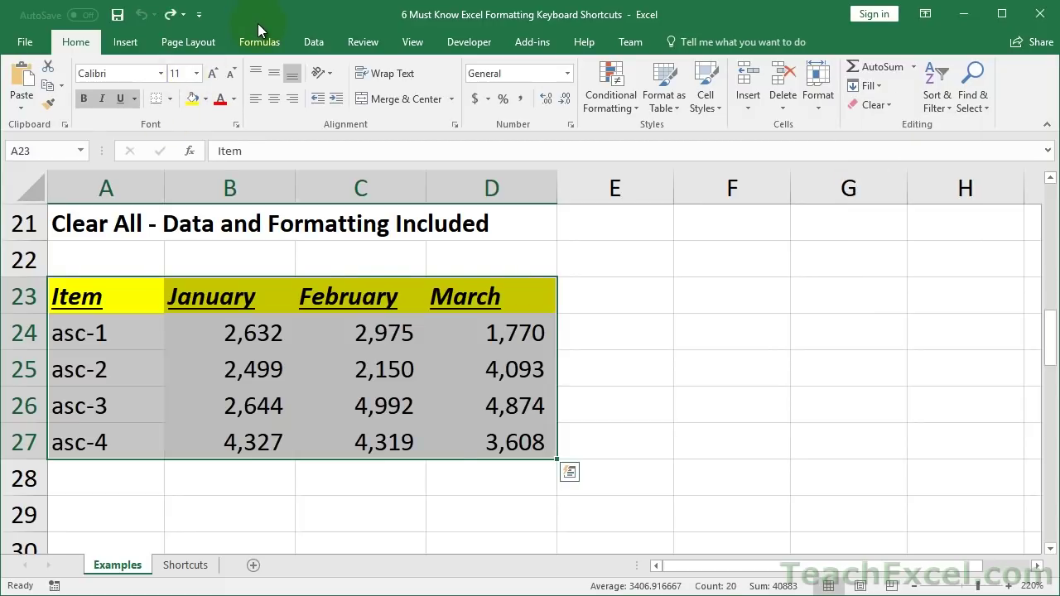
# Inspect A34's custom [h]:mm:ss format in Format Cells and cancel without changes.
pyautogui.click(186, 335)
pyautogui.scroll(-3, 187, 350)
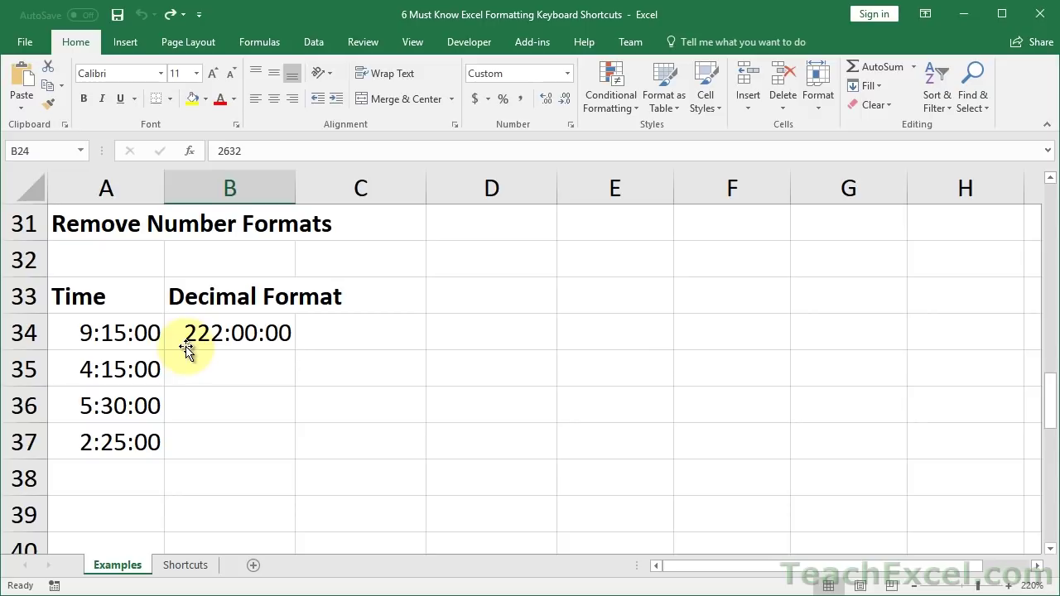
pyautogui.click(119, 333)
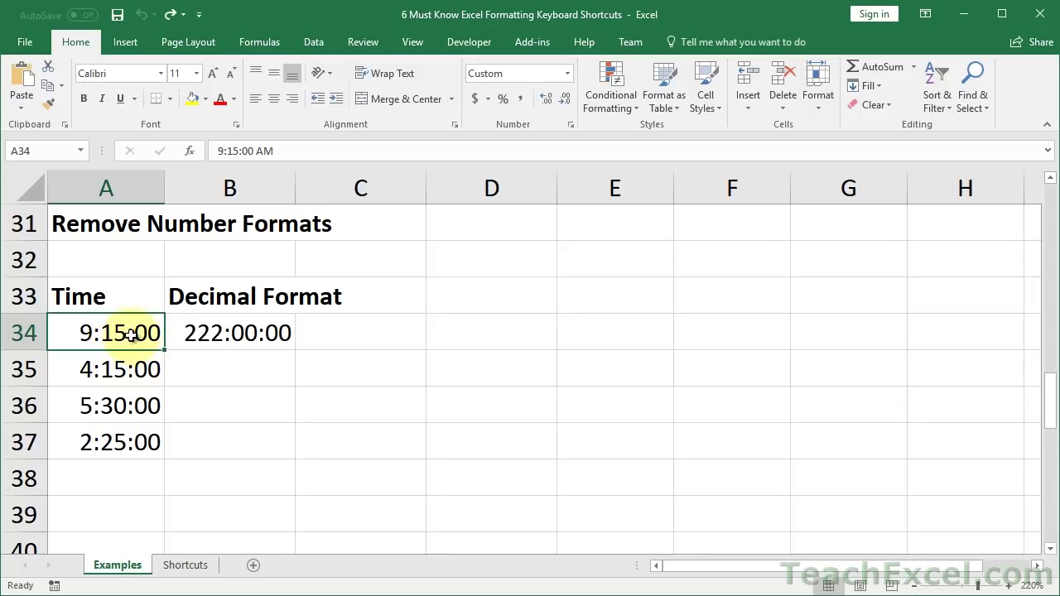
pyautogui.hotkey('ctrl', '1')
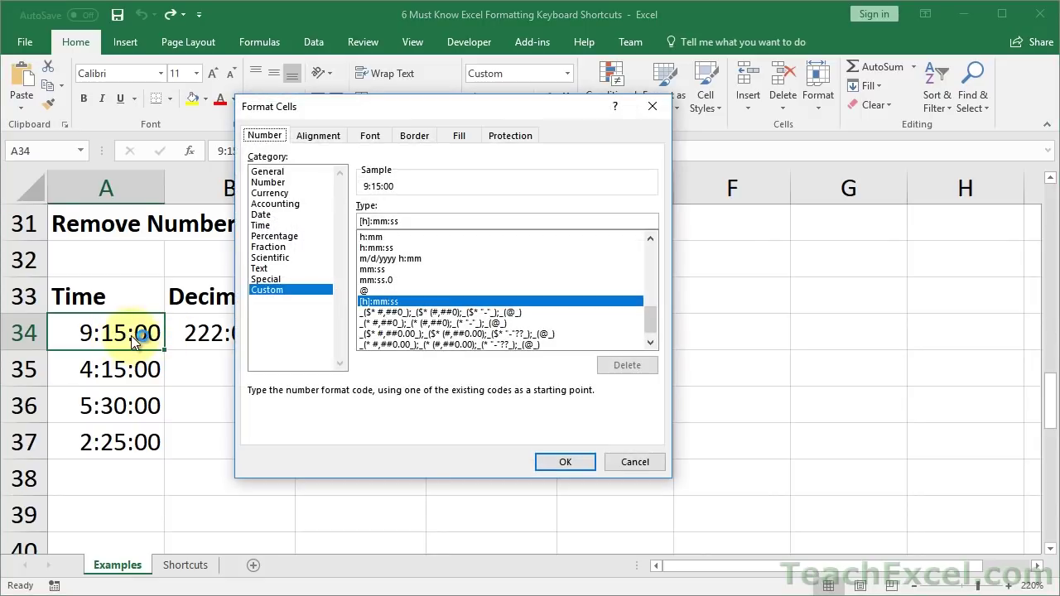
pyautogui.click(282, 288)
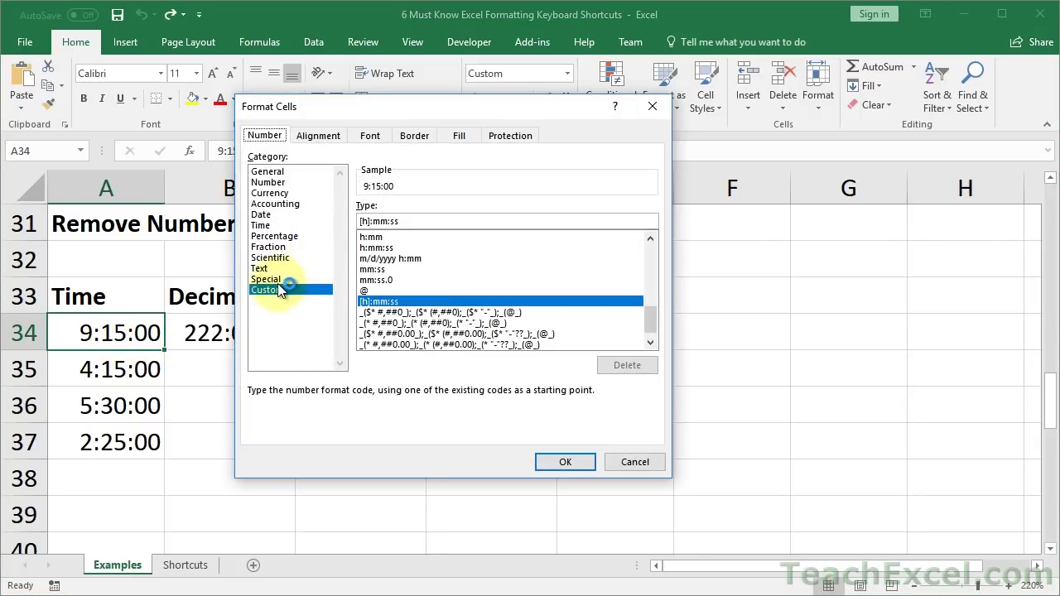
pyautogui.click(388, 304)
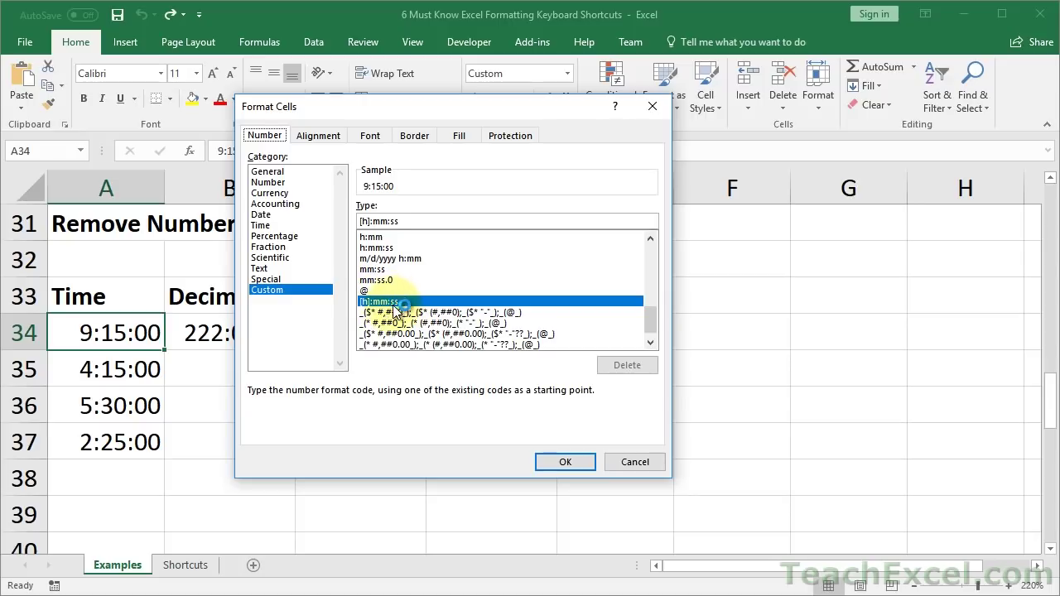
pyautogui.click(631, 462)
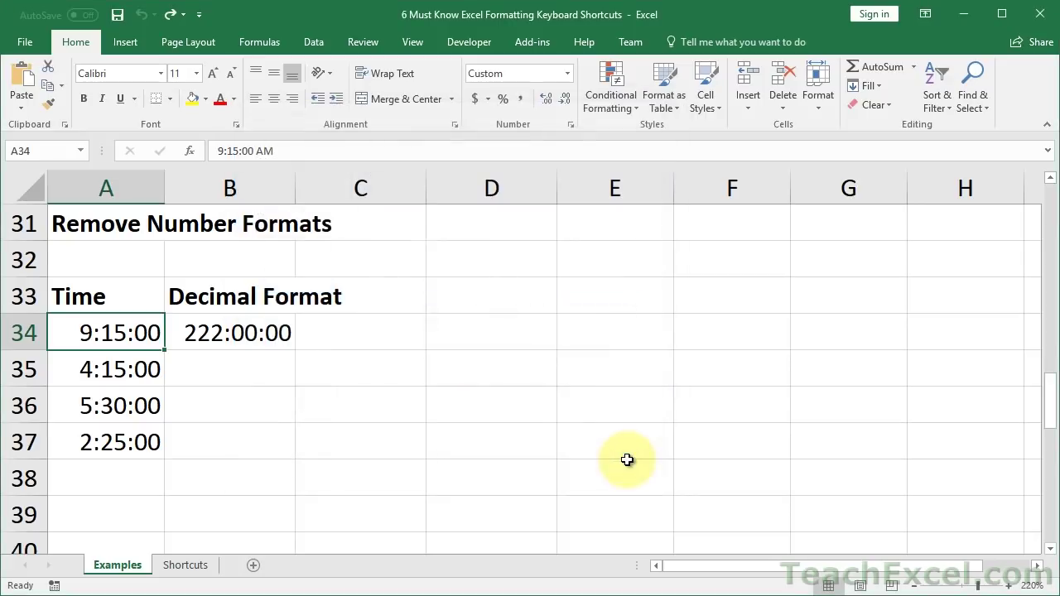
pyautogui.click(235, 330)
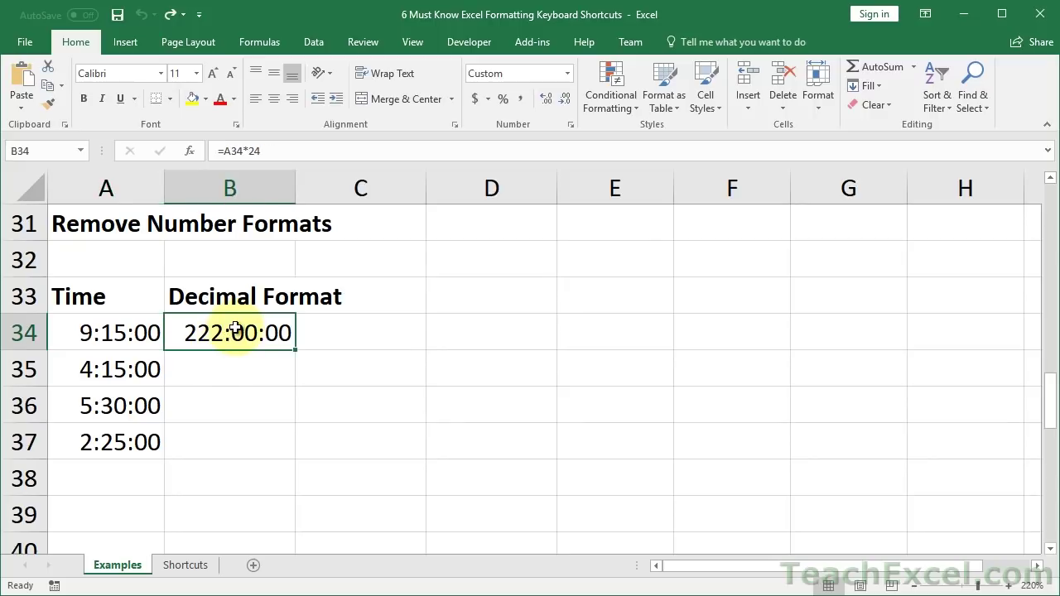
# Re-enter =A34*24 in B34 and fill it down to B37.
pyautogui.doubleClick(236, 330)
pyautogui.click(280, 331)
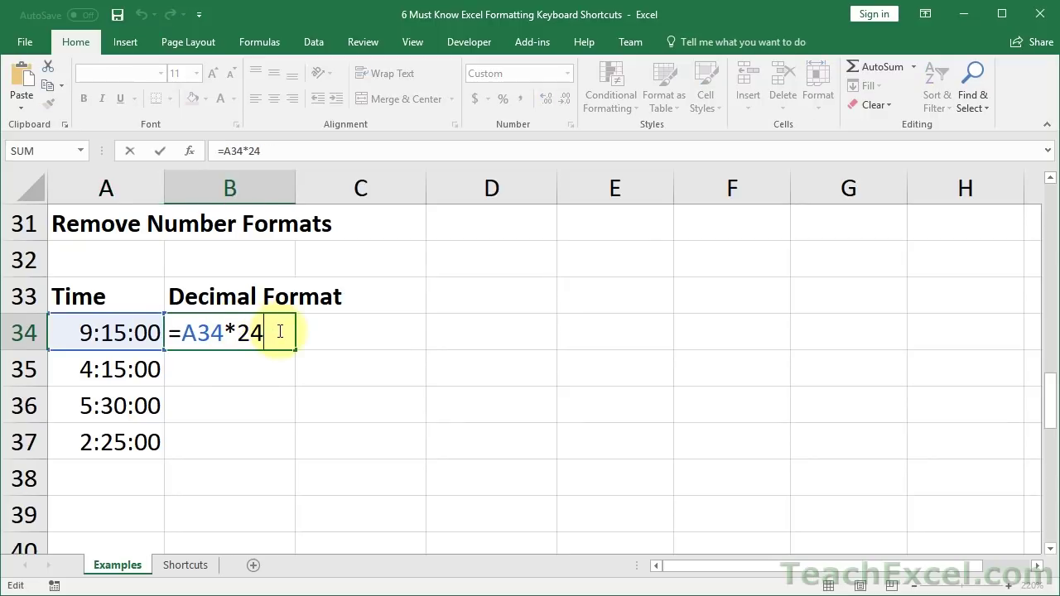
pyautogui.press('BackSpace')
pyautogui.press('BackSpace')
pyautogui.press('BackSpace')
pyautogui.press('BackSpace')
pyautogui.press('BackSpace')
pyautogui.press('BackSpace')
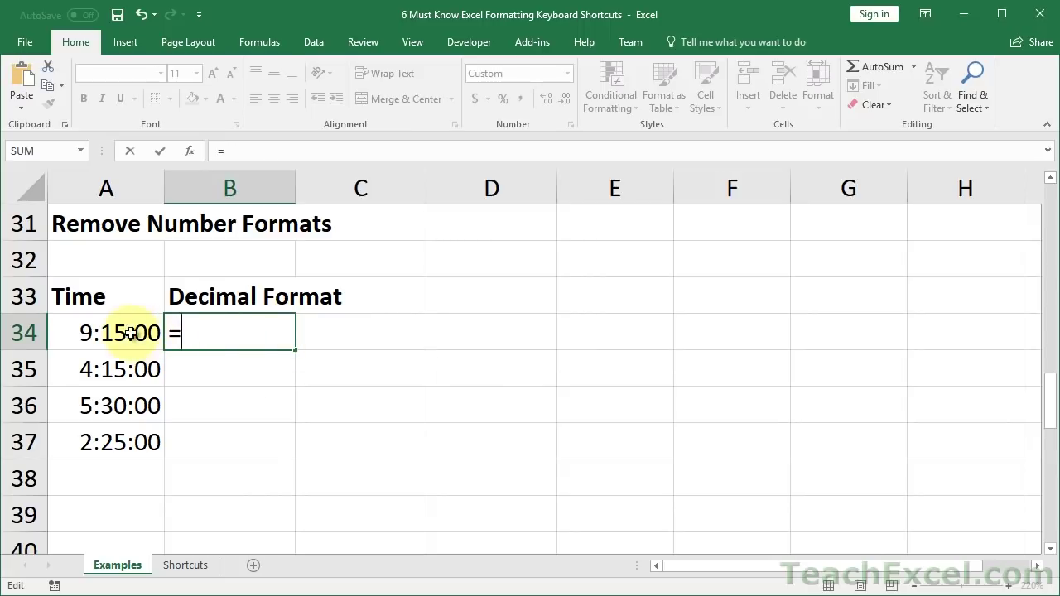
pyautogui.click(125, 333)
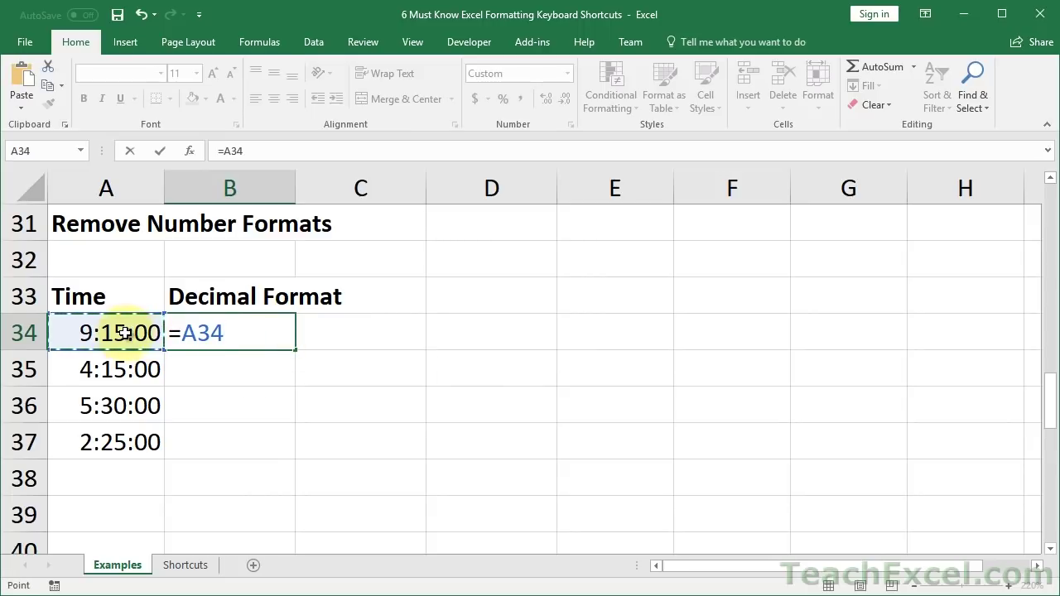
pyautogui.write('*24')
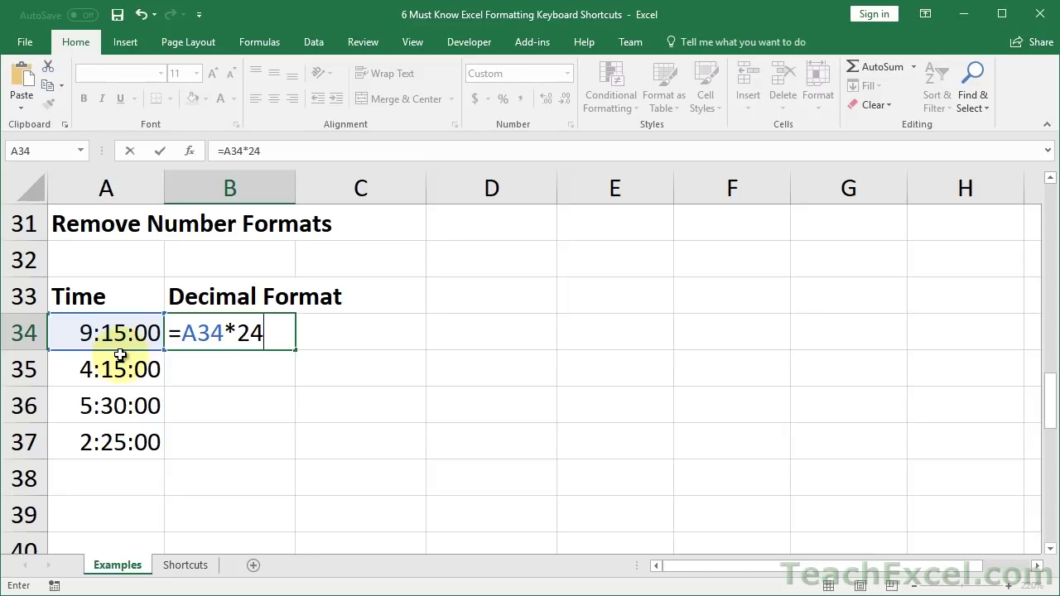
pyautogui.hotkey('ctrl', 'Return')
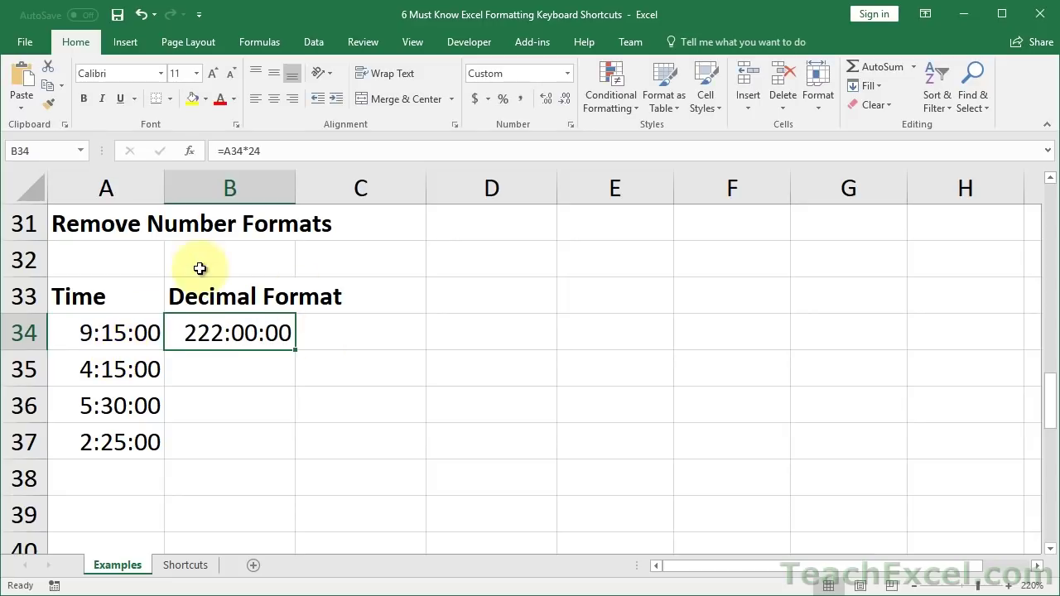
pyautogui.doubleClick(295, 349)
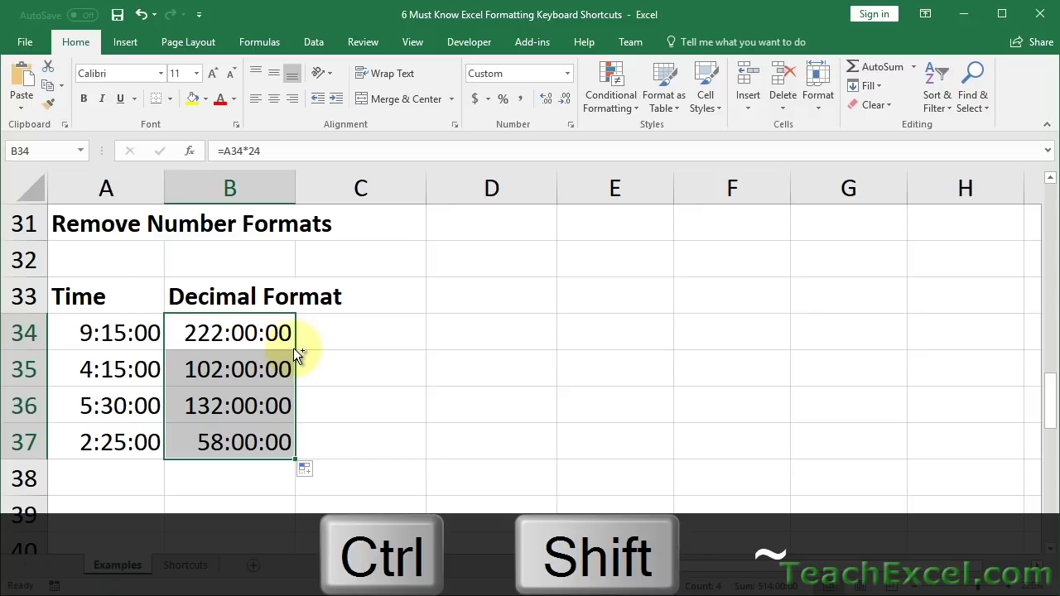
# Try Ctrl+Shift+~ on B34:B37 and undo, then apply General from the Number Format list.
pyautogui.hotkey('ctrl', 'shift', '~')
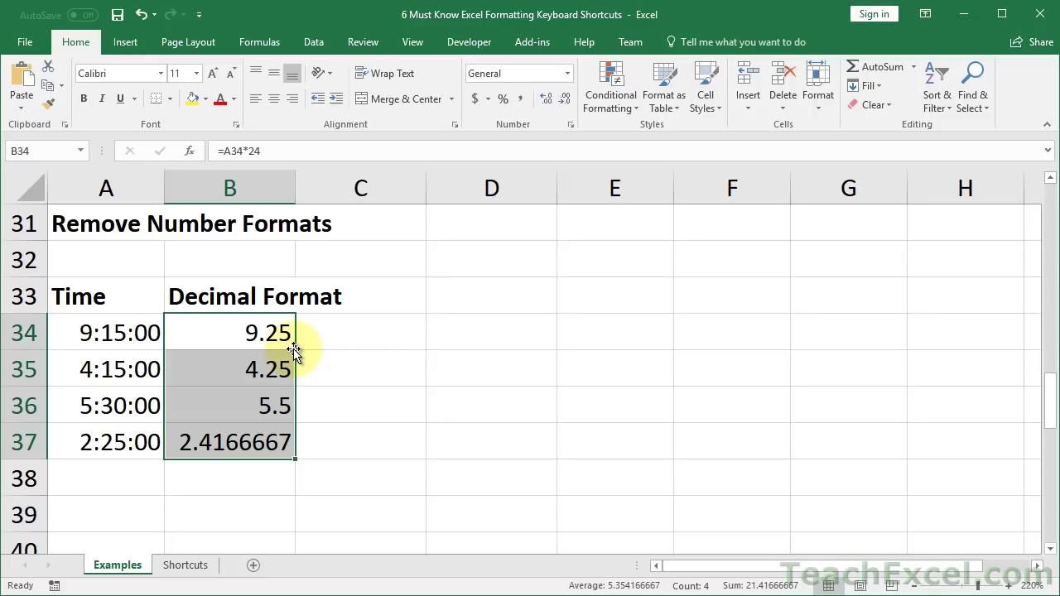
pyautogui.hotkey('ctrl', 'z')
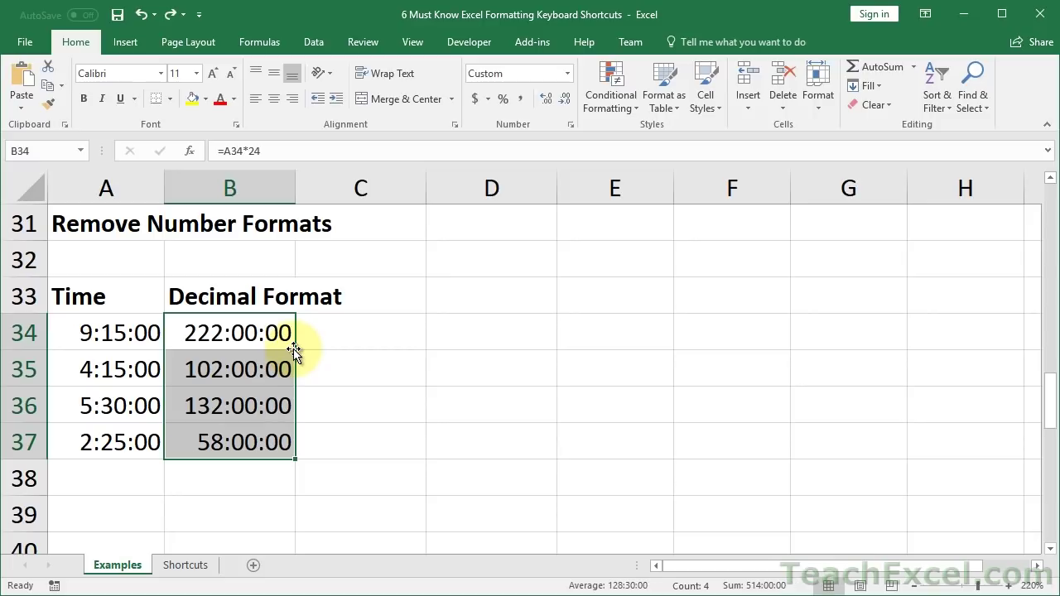
pyautogui.hotkey('ctrl', 'shift', '~')
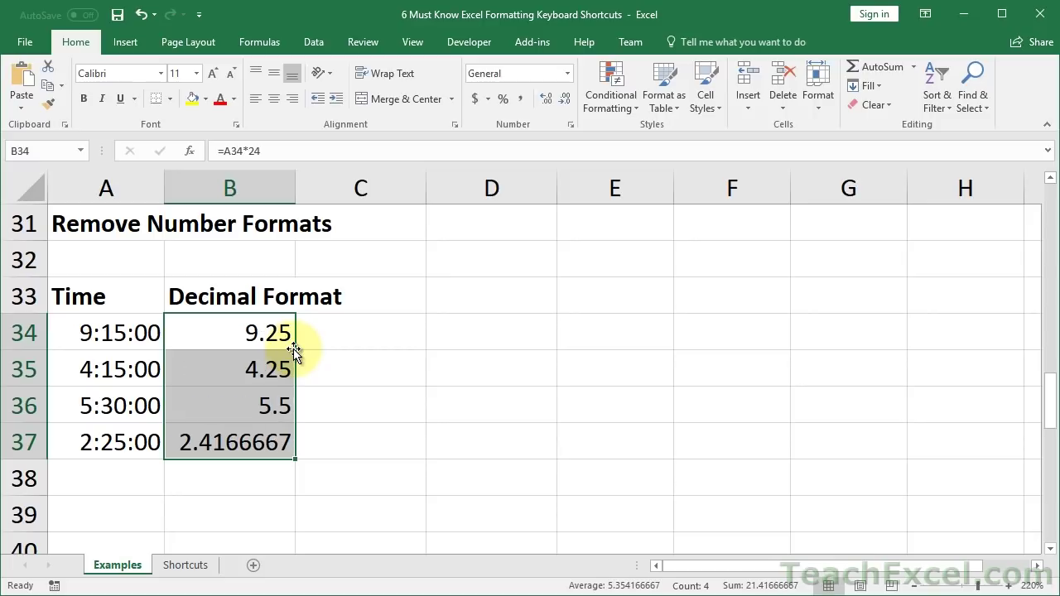
pyautogui.hotkey('ctrl', 'z')
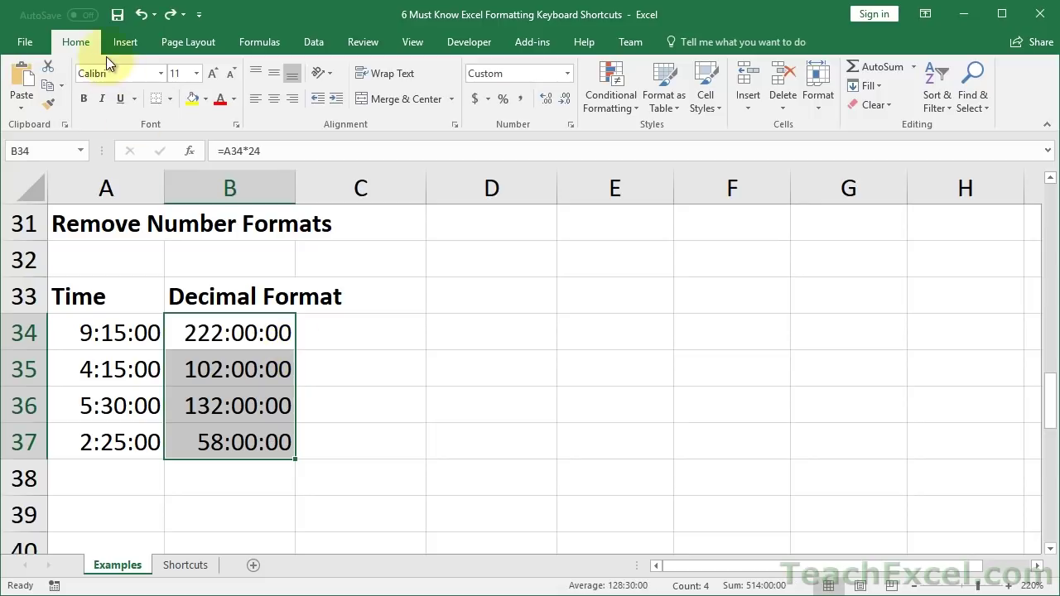
pyautogui.click(568, 73)
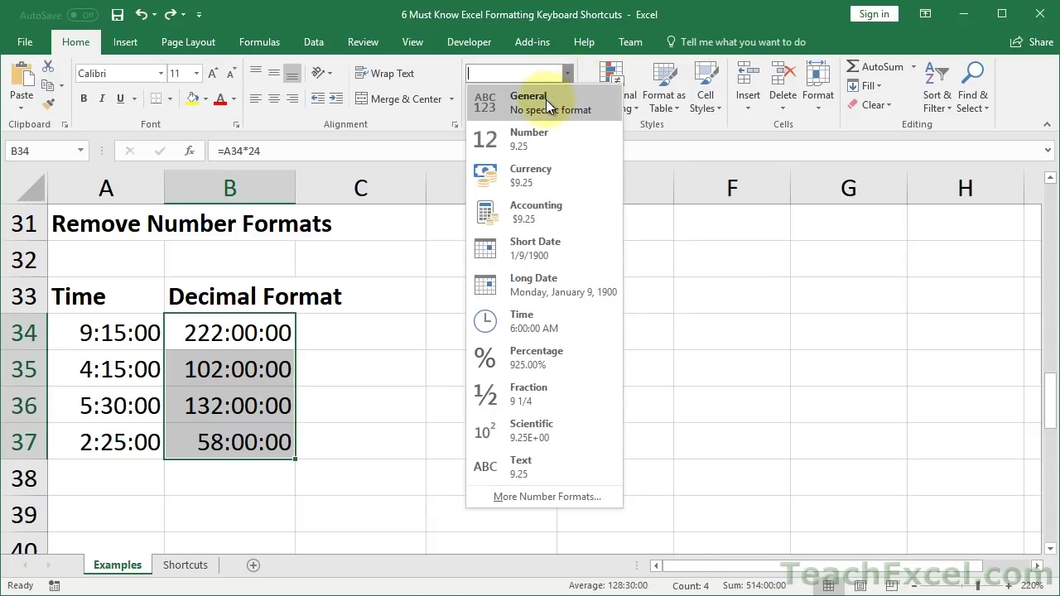
pyautogui.click(546, 100)
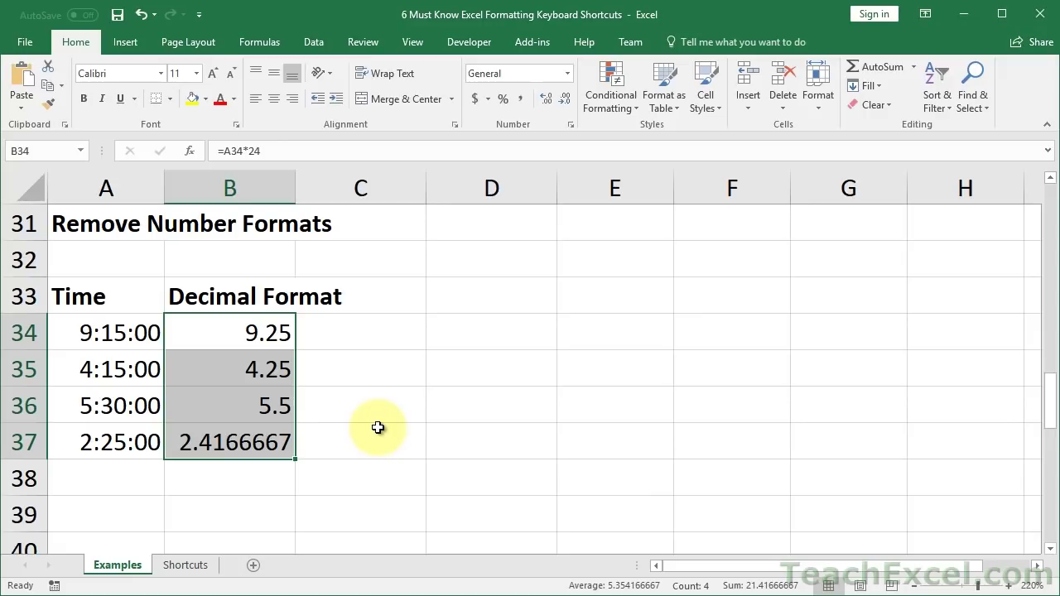
# Test General format on A34's time and undo, then reapply General to B34.
pyautogui.click(142, 331)
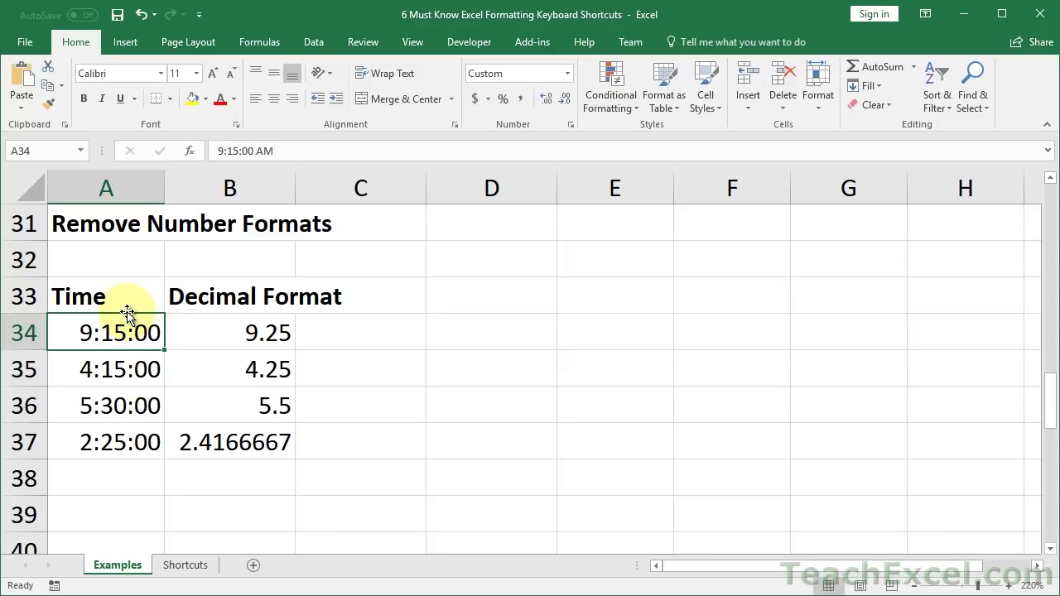
pyautogui.hotkey('ctrl', 'shift', '~')
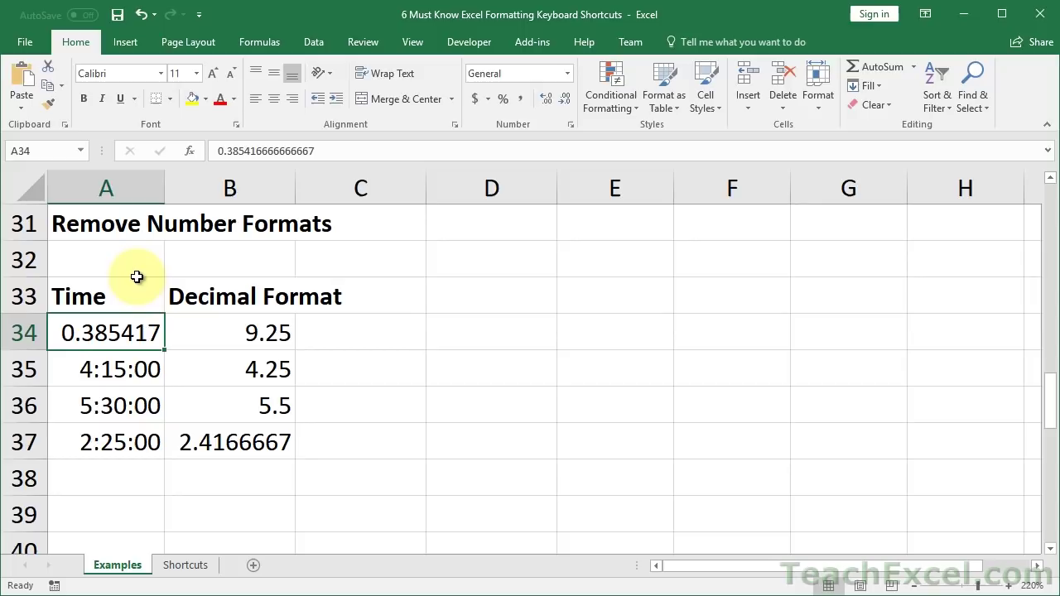
pyautogui.hotkey('ctrl', 'z')
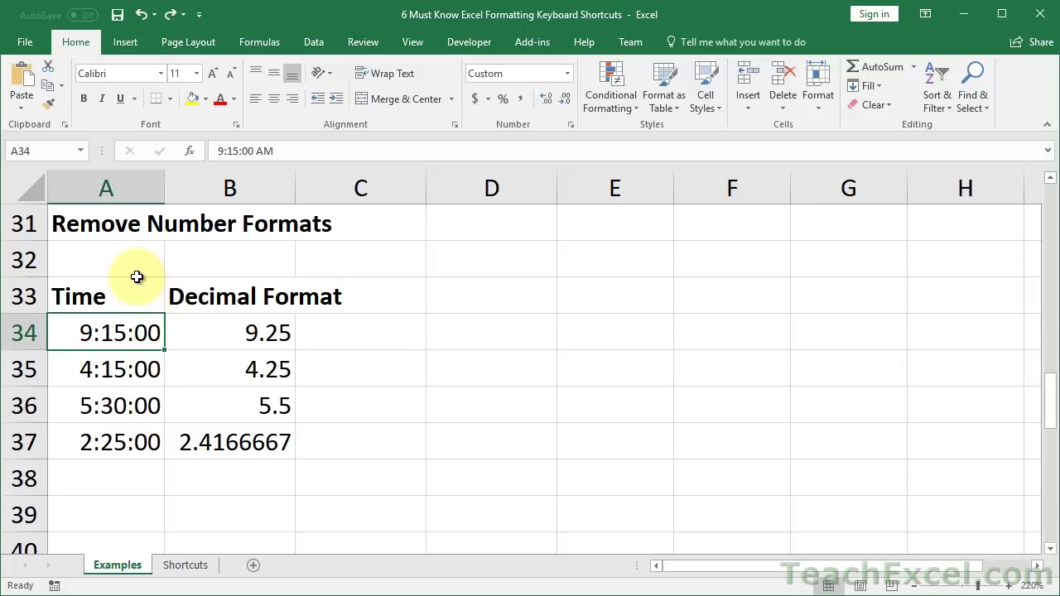
pyautogui.click(201, 334)
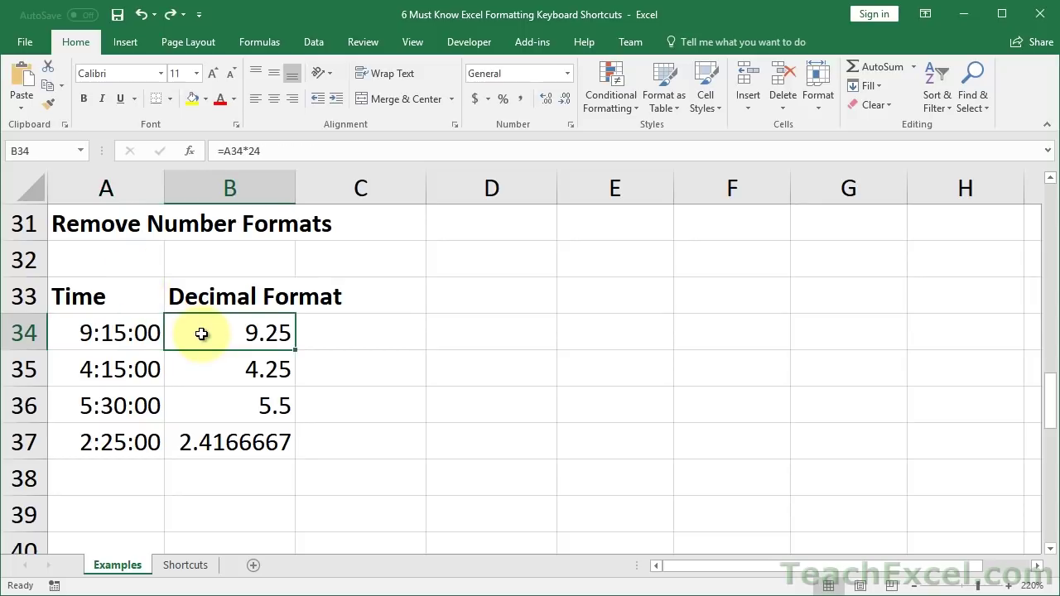
pyautogui.hotkey('ctrl', 'shift', '~')
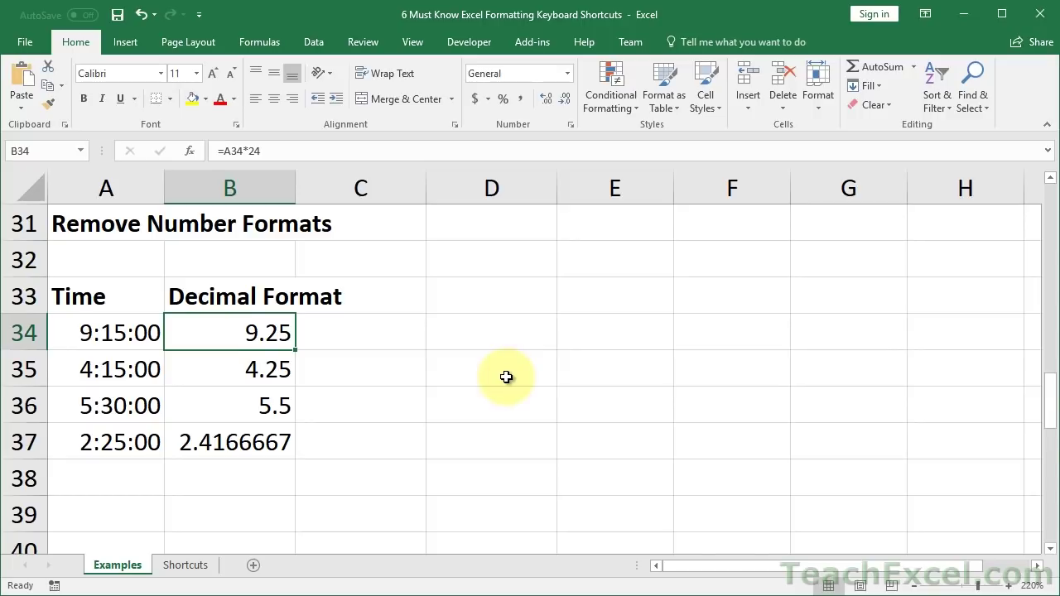
pyautogui.scroll(-2, 504, 373)
# Make the Item header in A43 bold with a light fill colour.
pyautogui.scroll(-2, 507, 374)
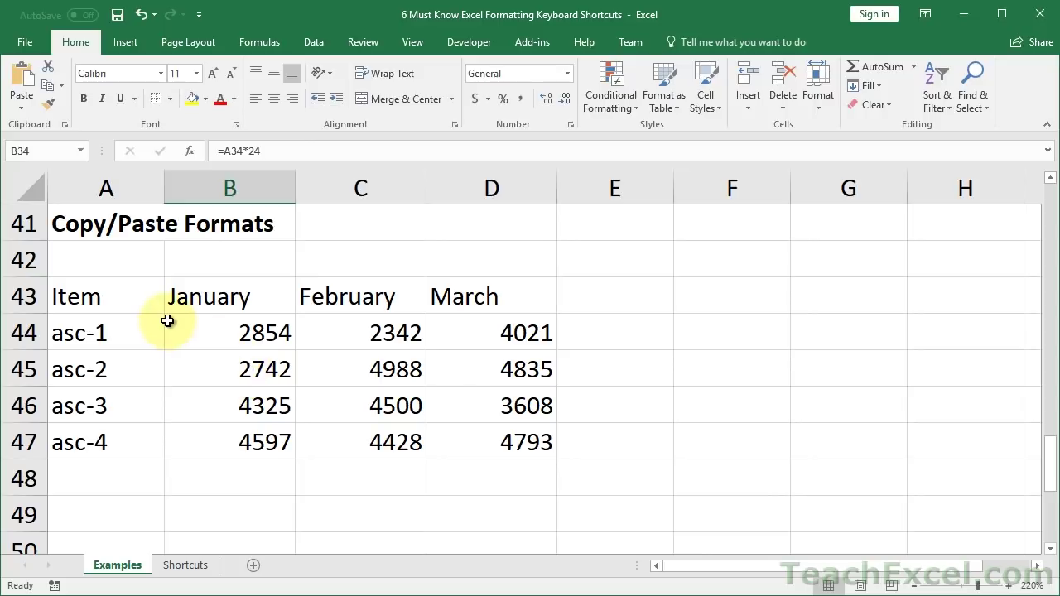
pyautogui.moveTo(128, 289); pyautogui.dragTo(435, 308)
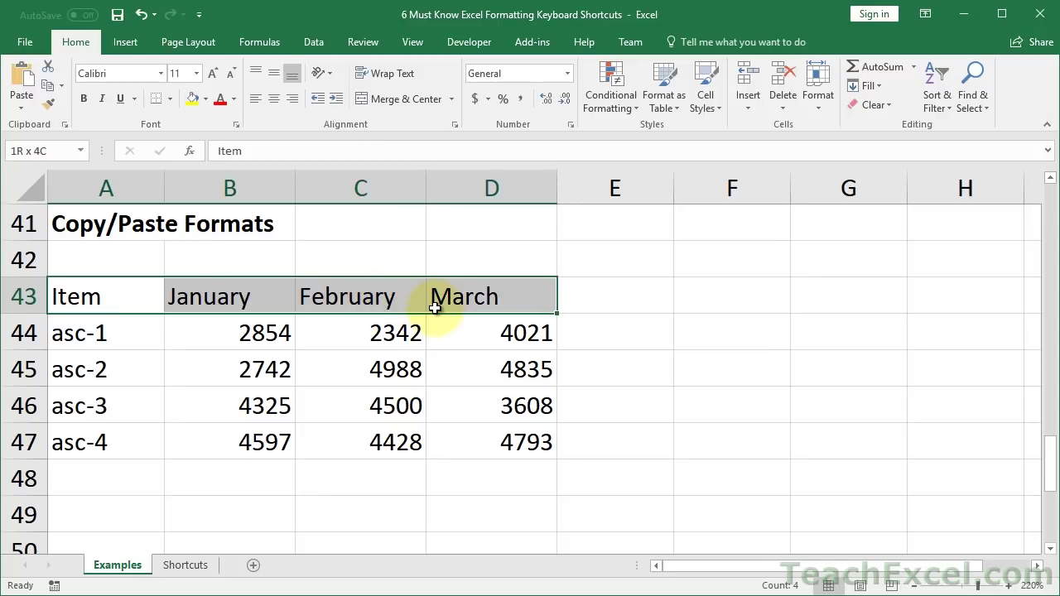
pyautogui.click(108, 305)
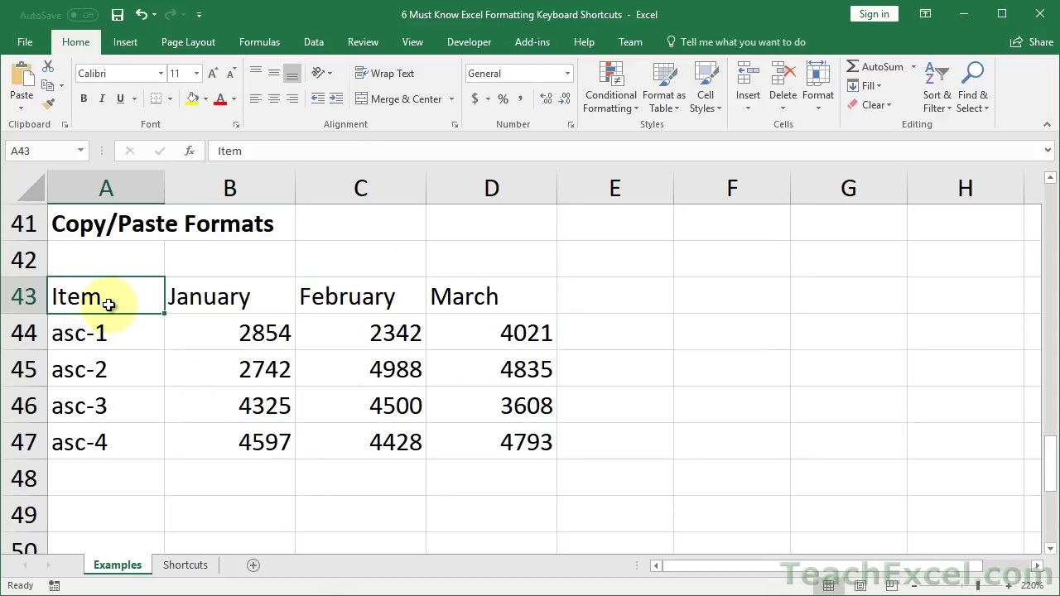
pyautogui.hotkey('ctrl', 'b')
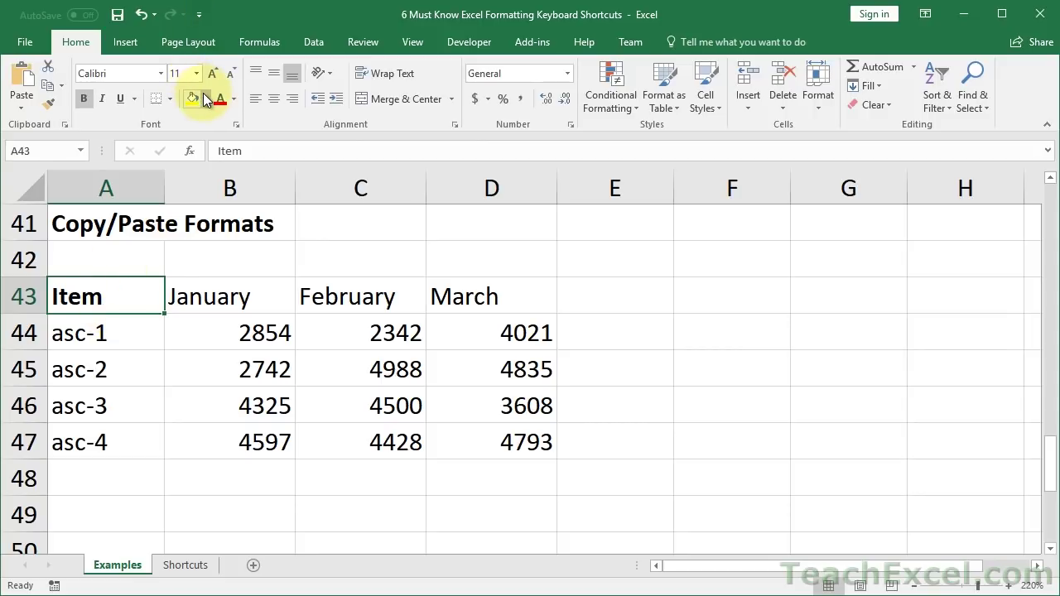
pyautogui.click(205, 98)
pyautogui.click(190, 146)
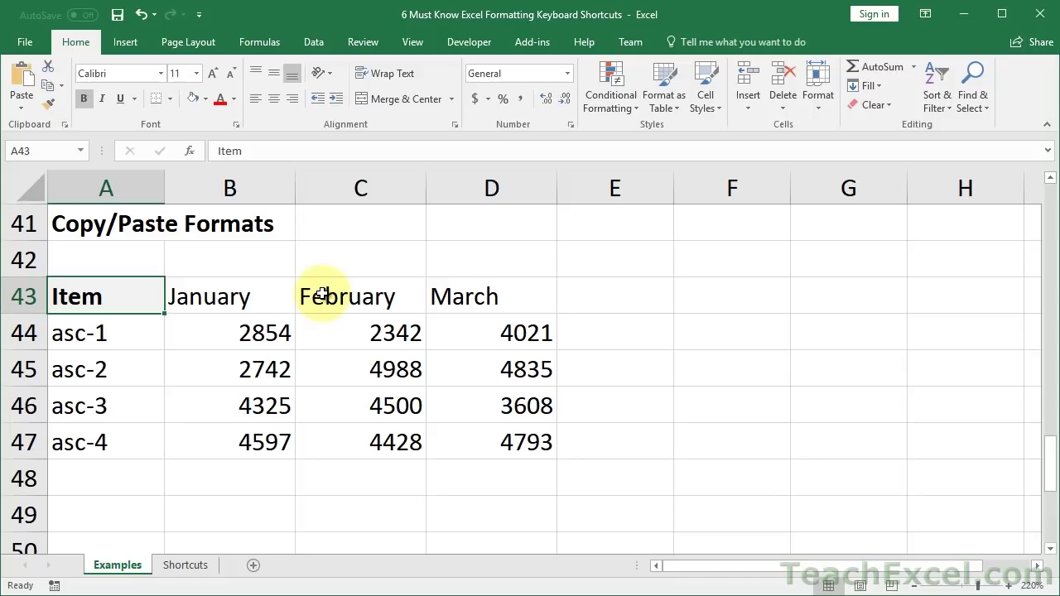
# Copy A43 and paste only its formats onto the January–March headers B43:D43 with Alt+E+S+T.
pyautogui.hotkey('ctrl', 'c')
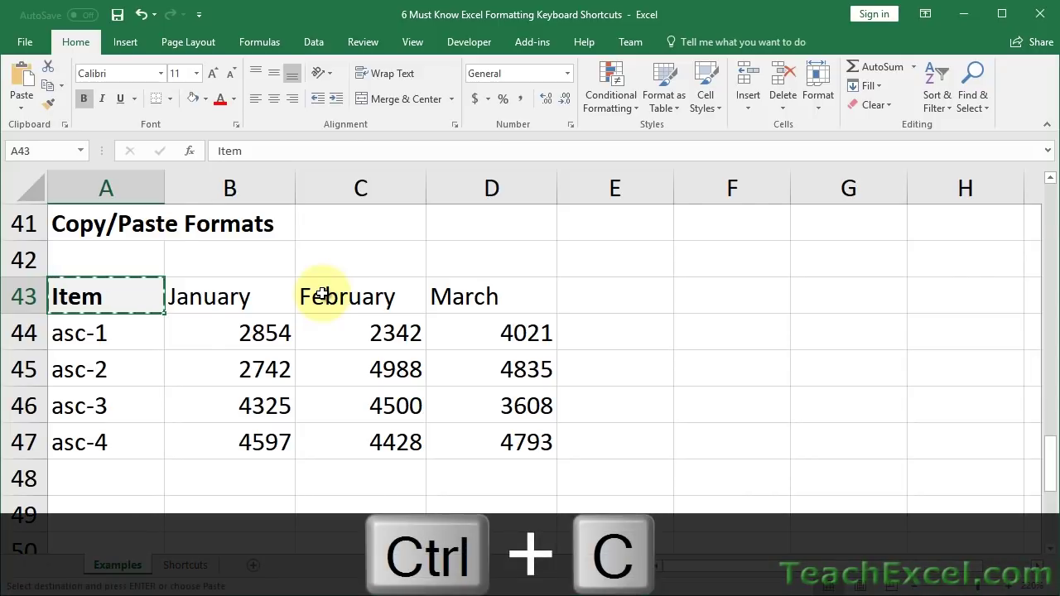
pyautogui.press('Right')
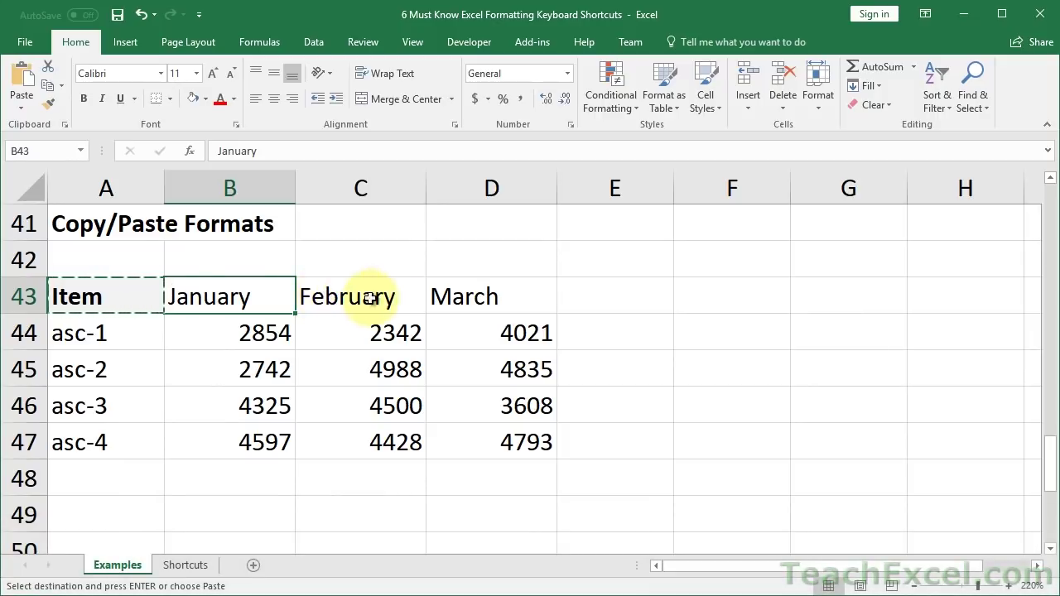
pyautogui.keyDown('ctrl'); pyautogui.click(492, 295); pyautogui.keyUp('ctrl')
pyautogui.doubleClick(245, 297)
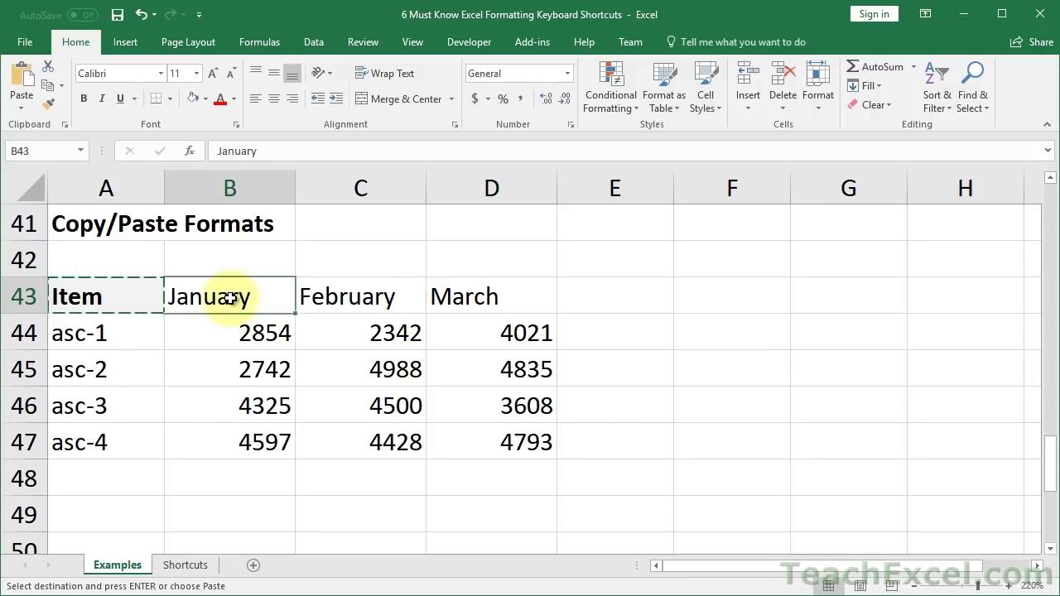
pyautogui.press('Escape')
pyautogui.keyDown('shift'); pyautogui.click(347, 292); pyautogui.keyUp('shift')
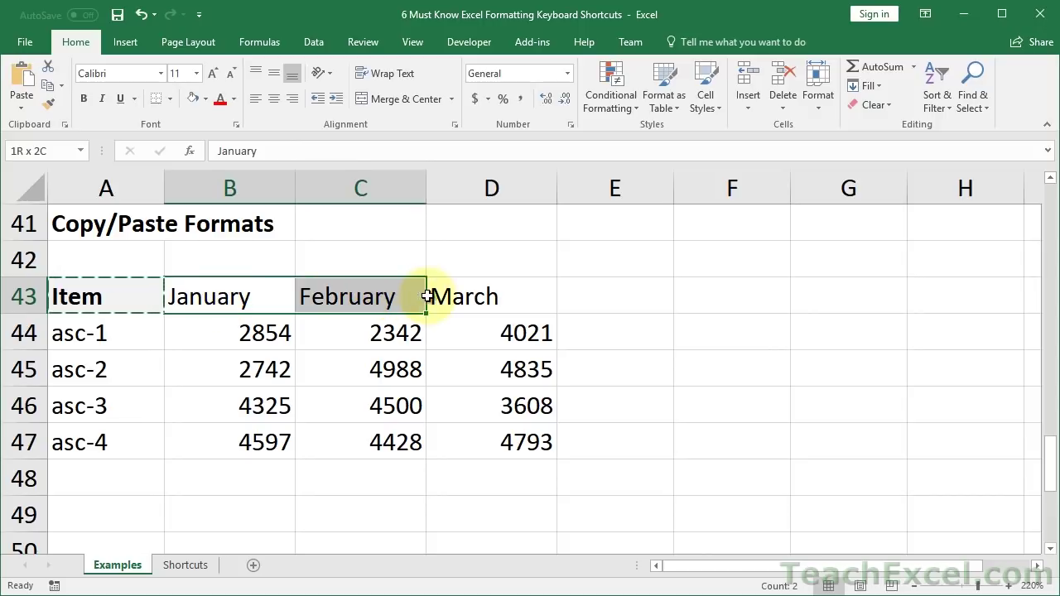
pyautogui.keyDown('shift'); pyautogui.click(447, 295); pyautogui.keyUp('shift')
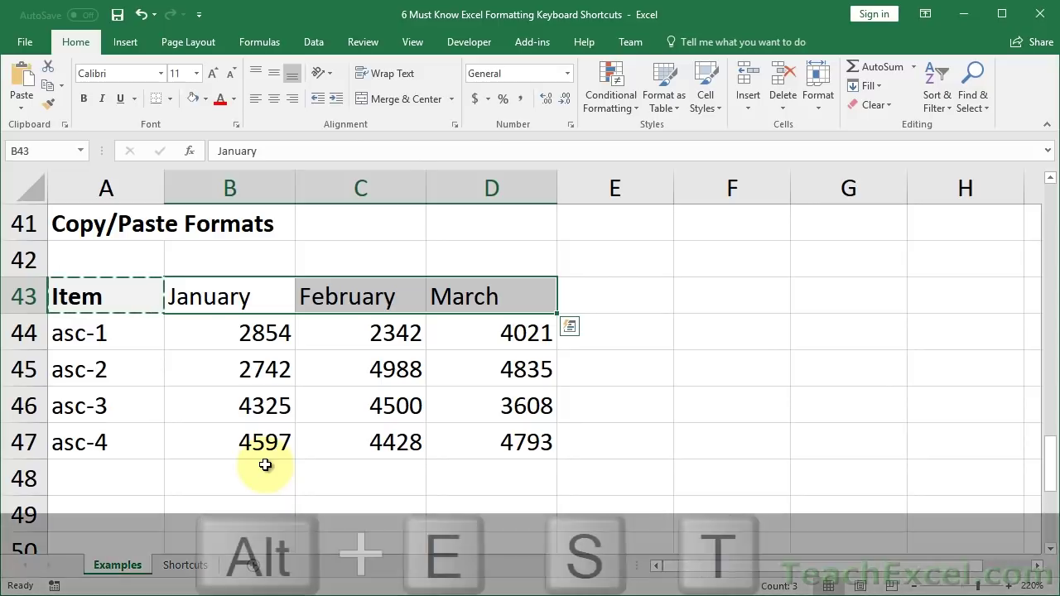
pyautogui.press('alt')
pyautogui.press('e')
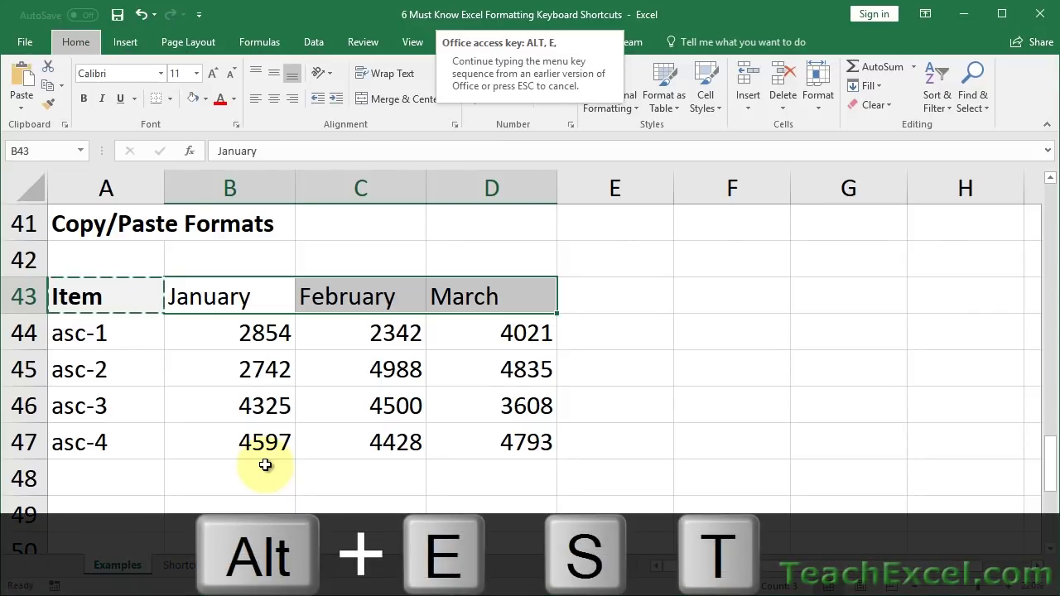
pyautogui.press('s')
pyautogui.press('t')
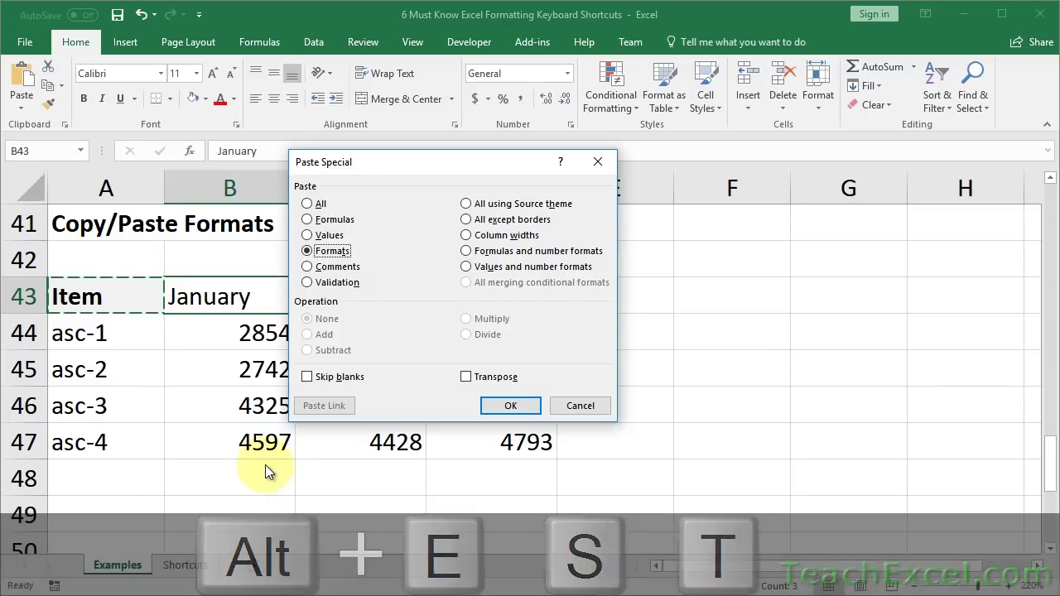
pyautogui.press('Return')
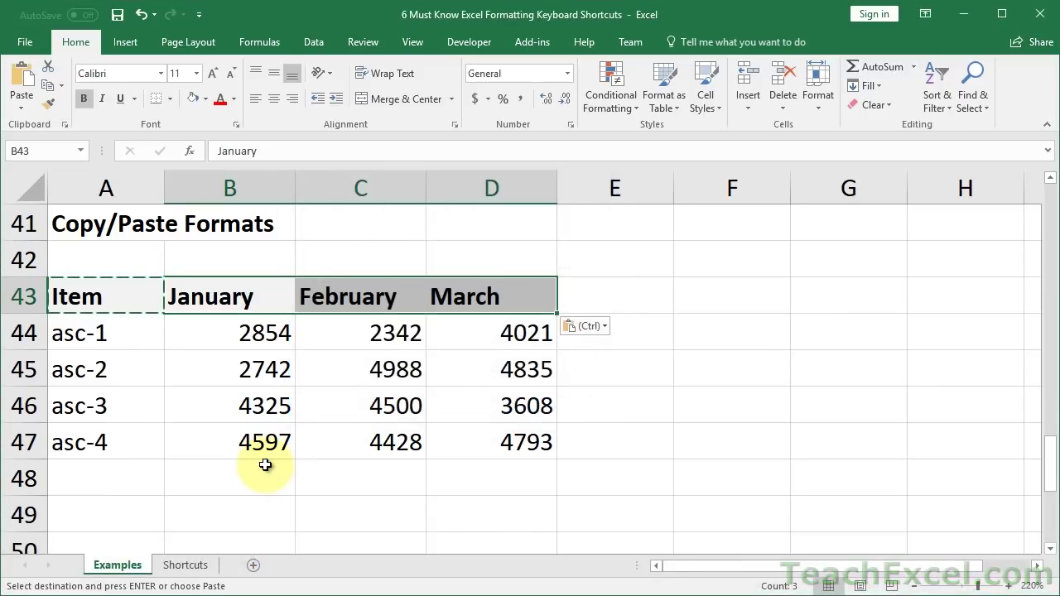
# Undo that paste, recopy A43 and paste it onto the month headers with Ctrl+V.
pyautogui.moveTo(149, 314); pyautogui.dragTo(141, 308)
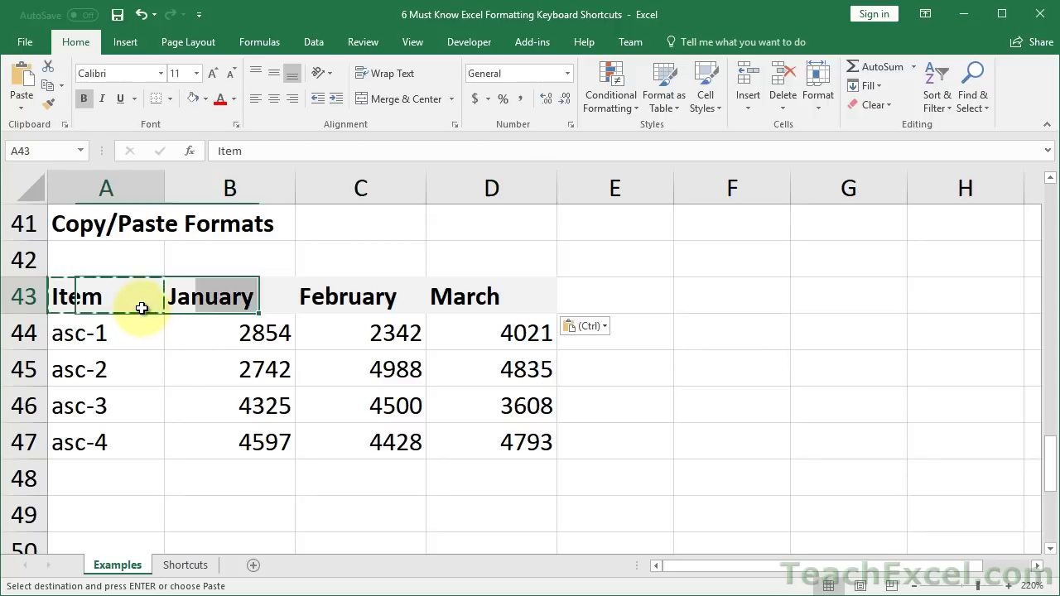
pyautogui.click(142, 308)
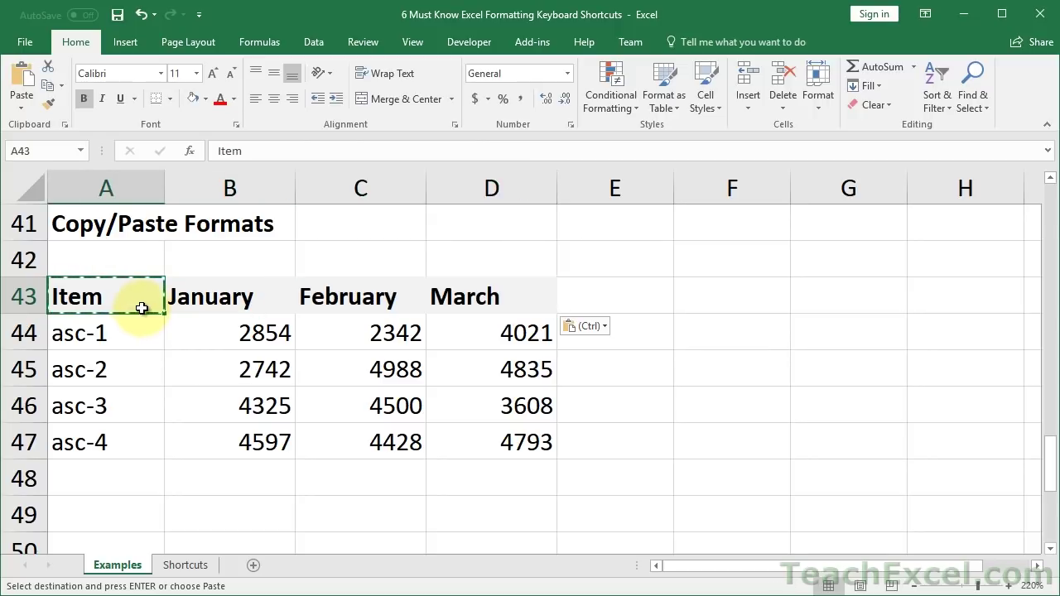
pyautogui.hotkey('ctrl', 'z')
pyautogui.click(135, 305)
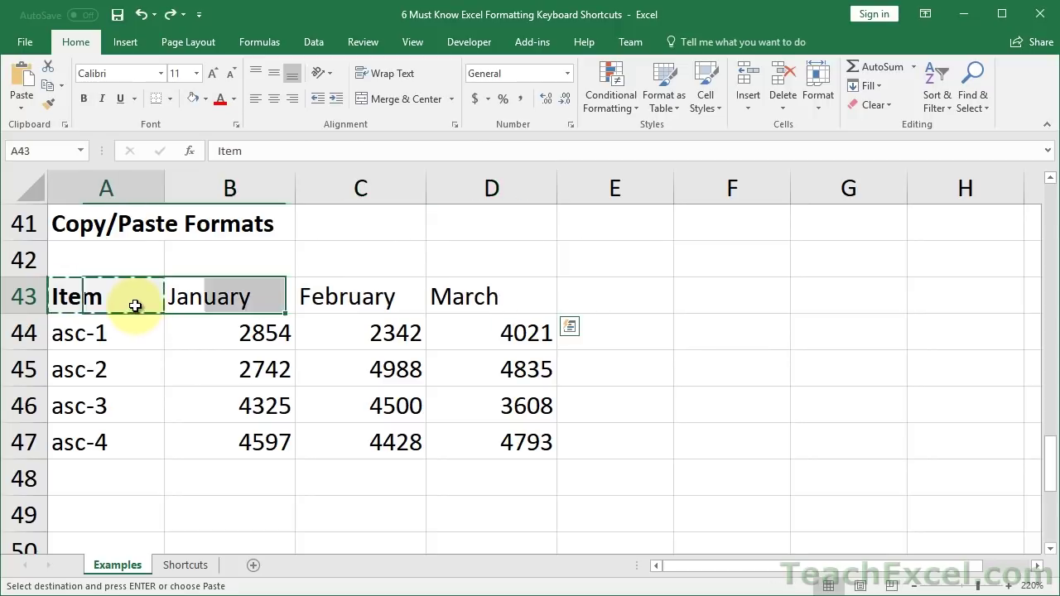
pyautogui.press('Escape')
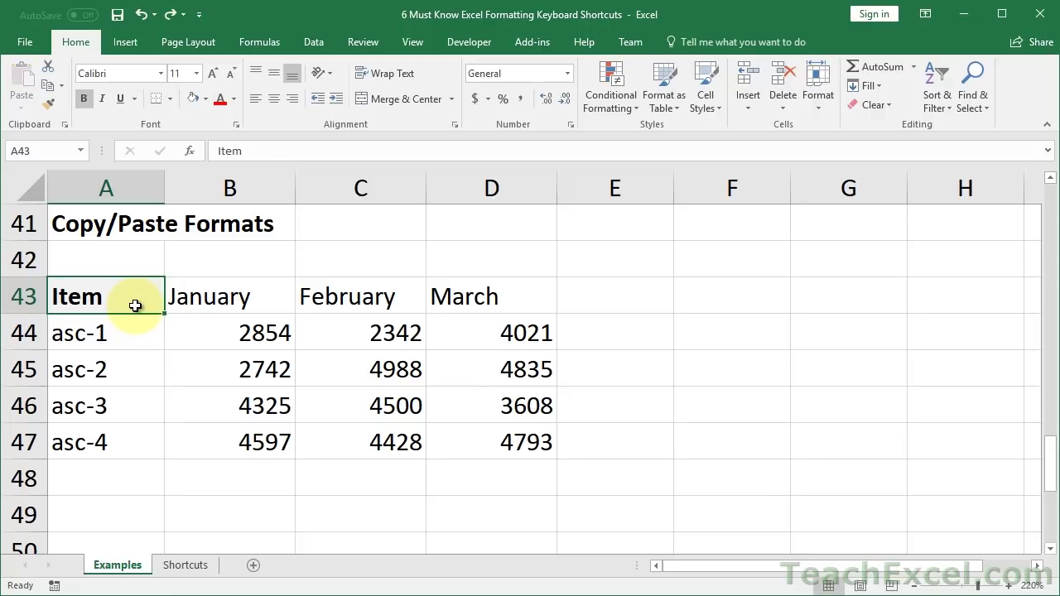
pyautogui.hotkey('ctrl', 'c')
pyautogui.press('Right')
pyautogui.hotkey('shift', 'Right')
pyautogui.hotkey('shift', 'Right')
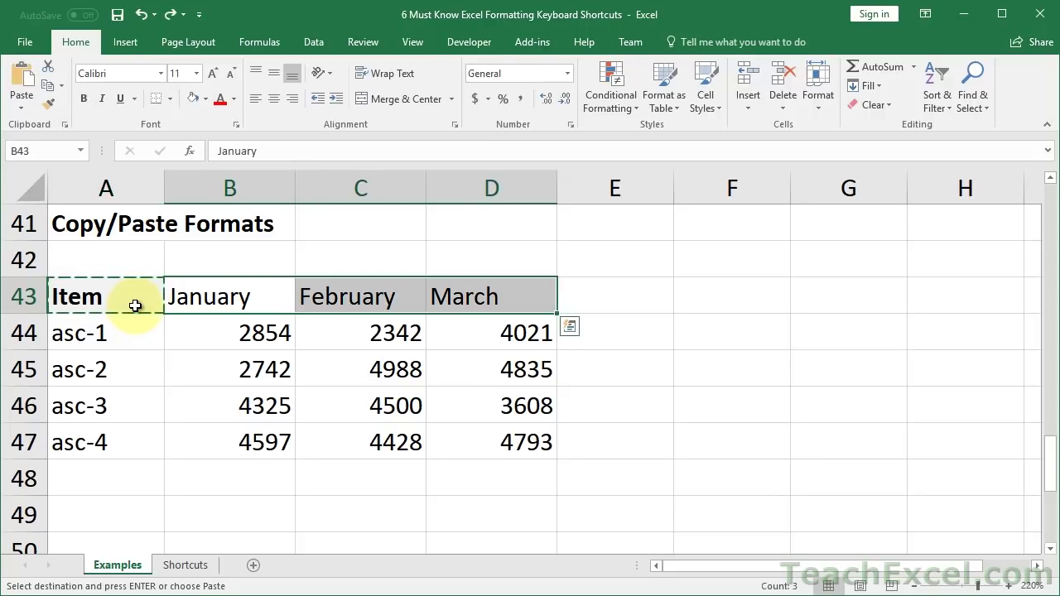
pyautogui.hotkey('ctrl', 'v')
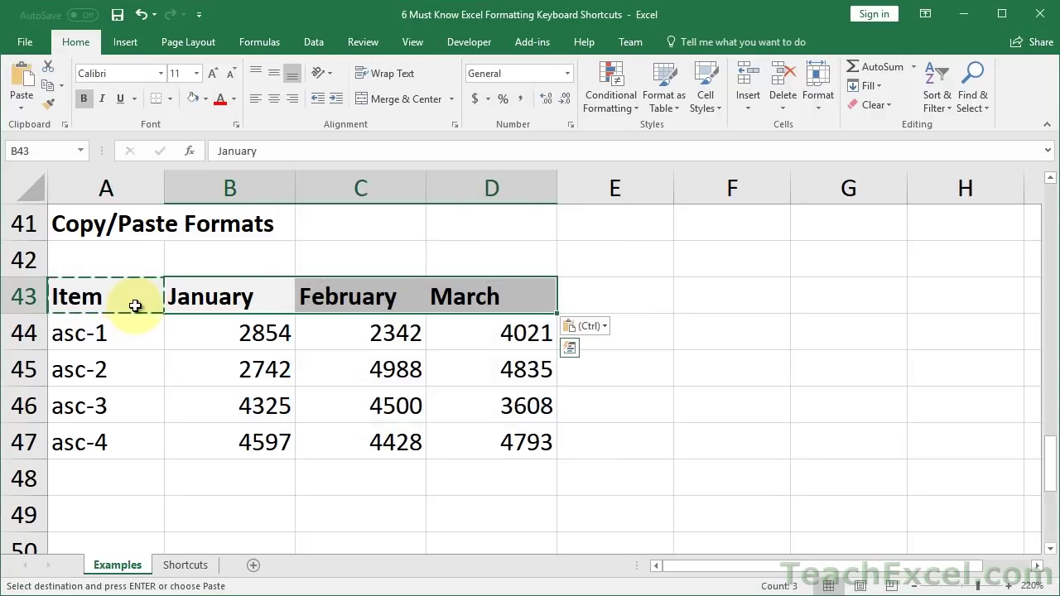
pyautogui.hotkey('ctrl', 'q')
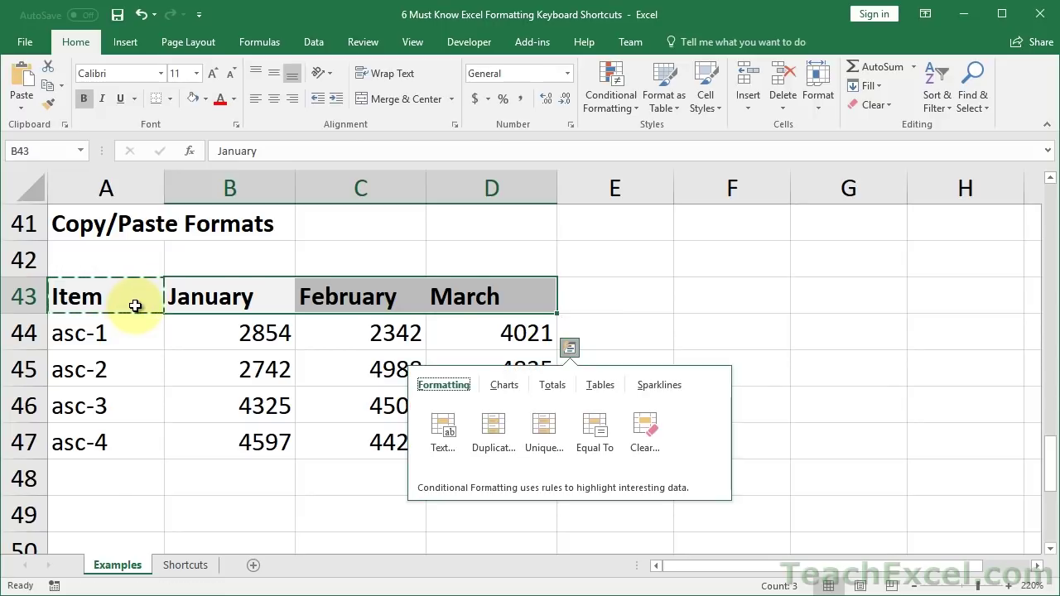
pyautogui.press('Escape')
# Format the 2,854 value in B44 as accounting currency, no decimals, Adobe Fan Heiti Std B font.
pyautogui.click(272, 338)
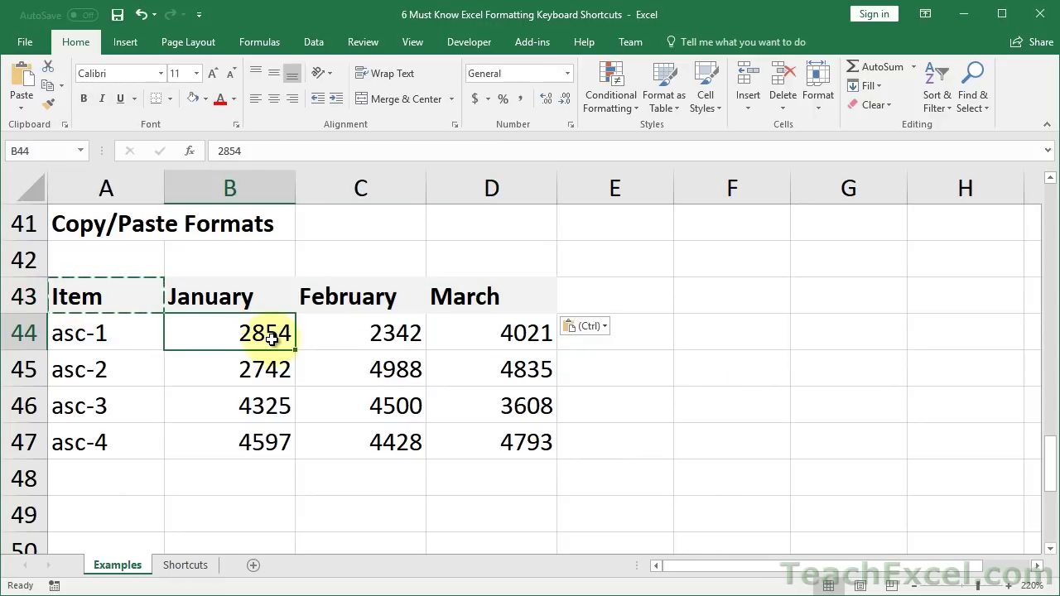
pyautogui.press('Escape')
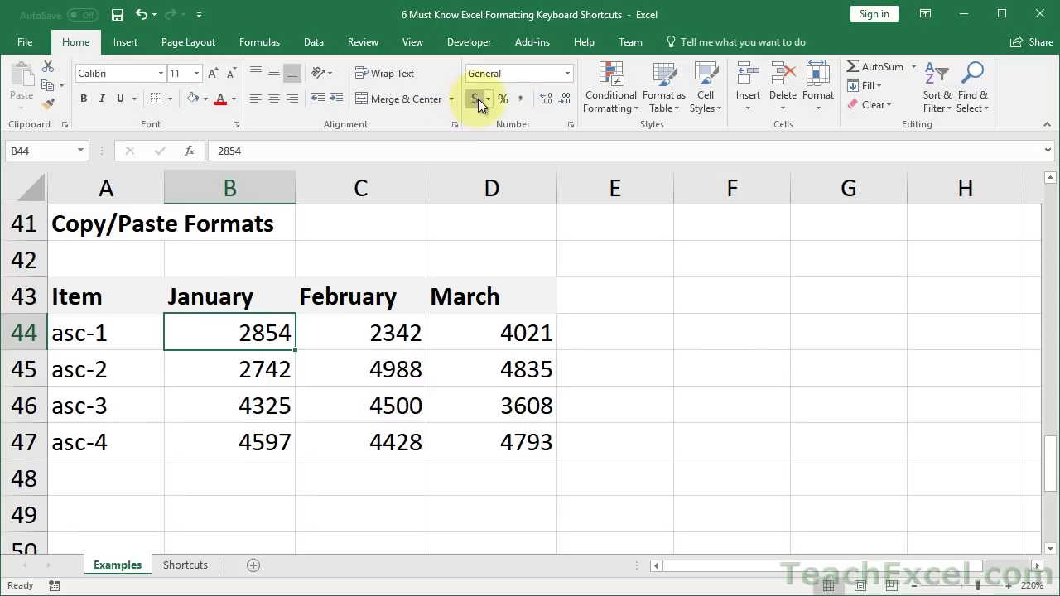
pyautogui.click(475, 100)
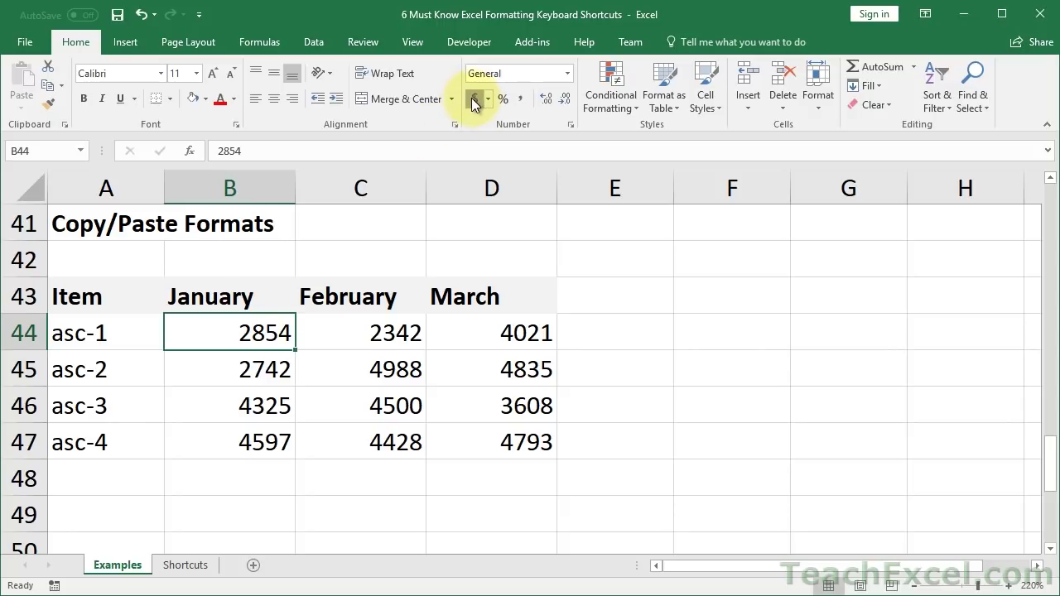
pyautogui.click(564, 100)
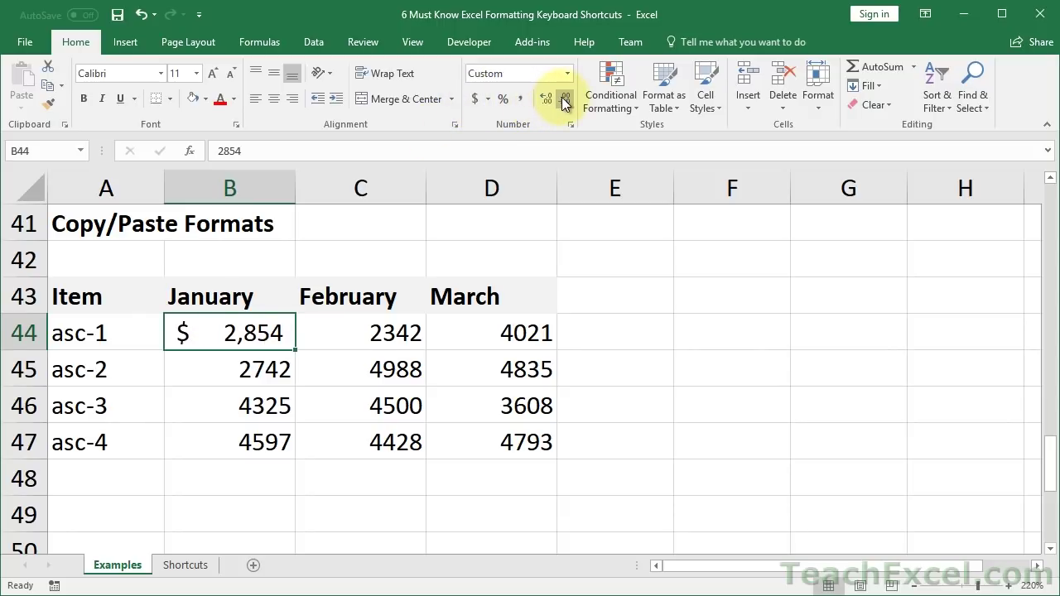
pyautogui.click(160, 74)
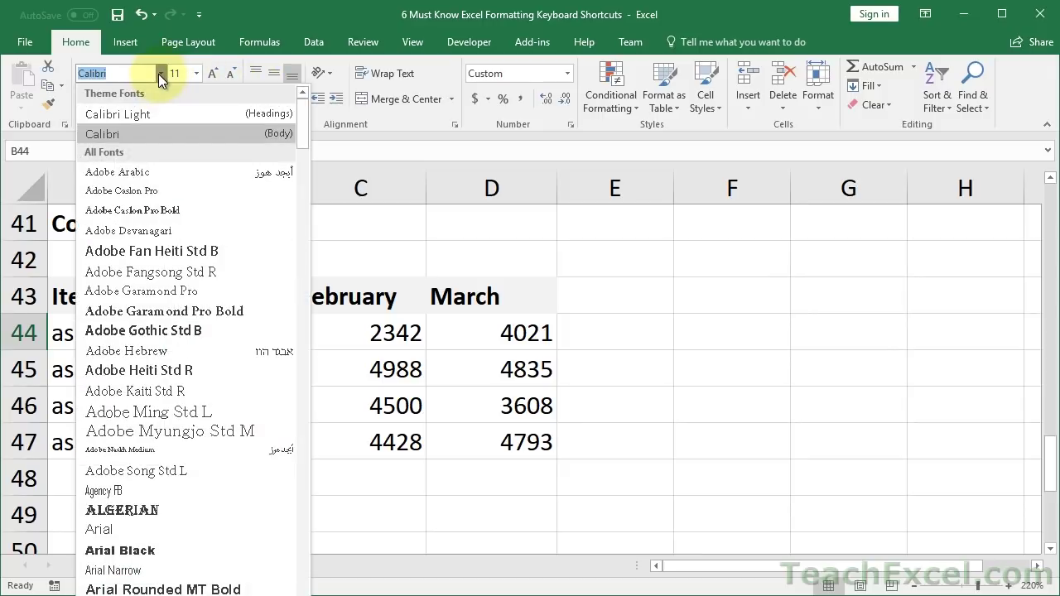
pyautogui.click(178, 251)
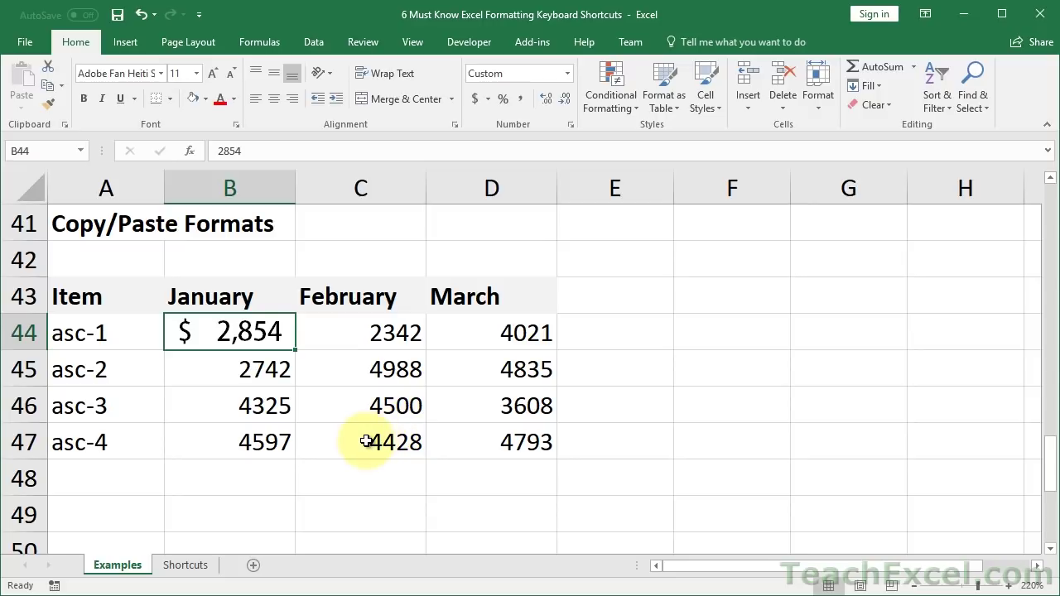
# Copy B44 and paste only its formats across B44:D47, then view the Shortcuts sheet.
pyautogui.hotkey('ctrl', 'c')
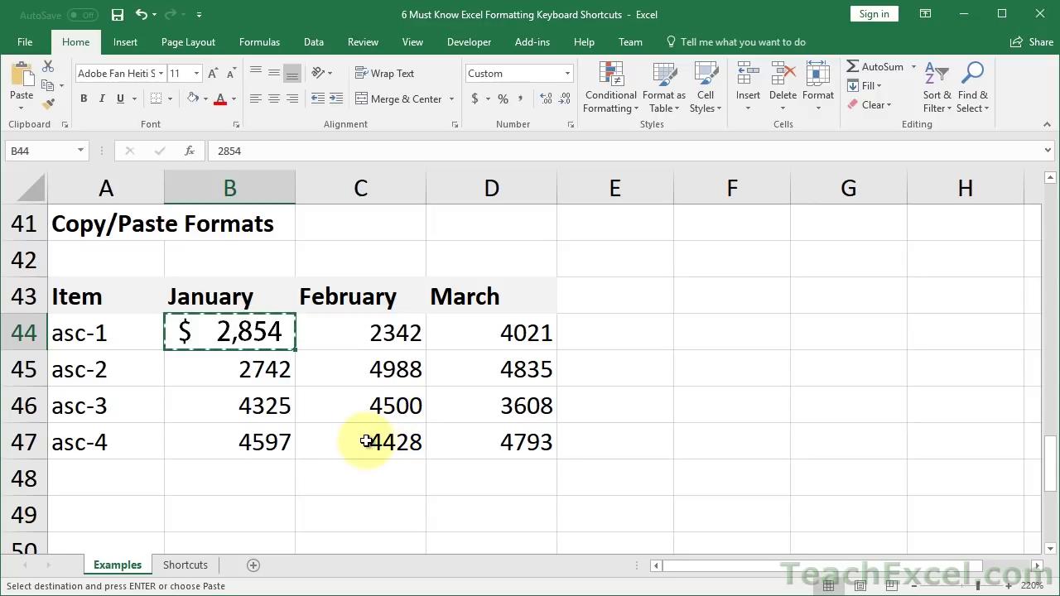
pyautogui.hotkey('ctrl', 'shift', 'Right')
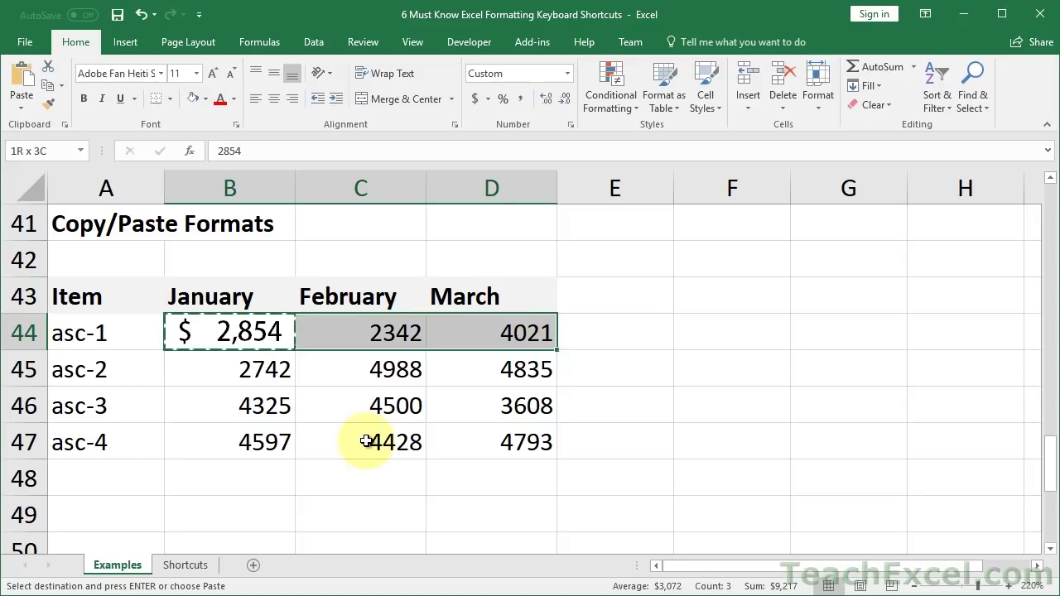
pyautogui.hotkey('ctrl', 'shift', 'Down')
pyautogui.hotkey('alt', 'e')
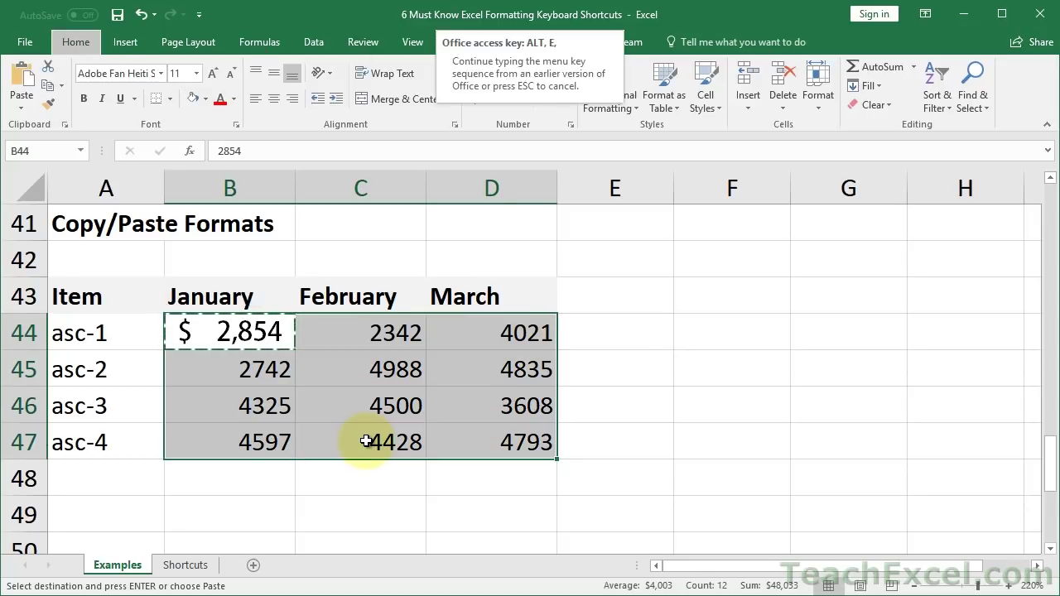
pyautogui.press('s')
pyautogui.press('t')
pyautogui.press('Return')
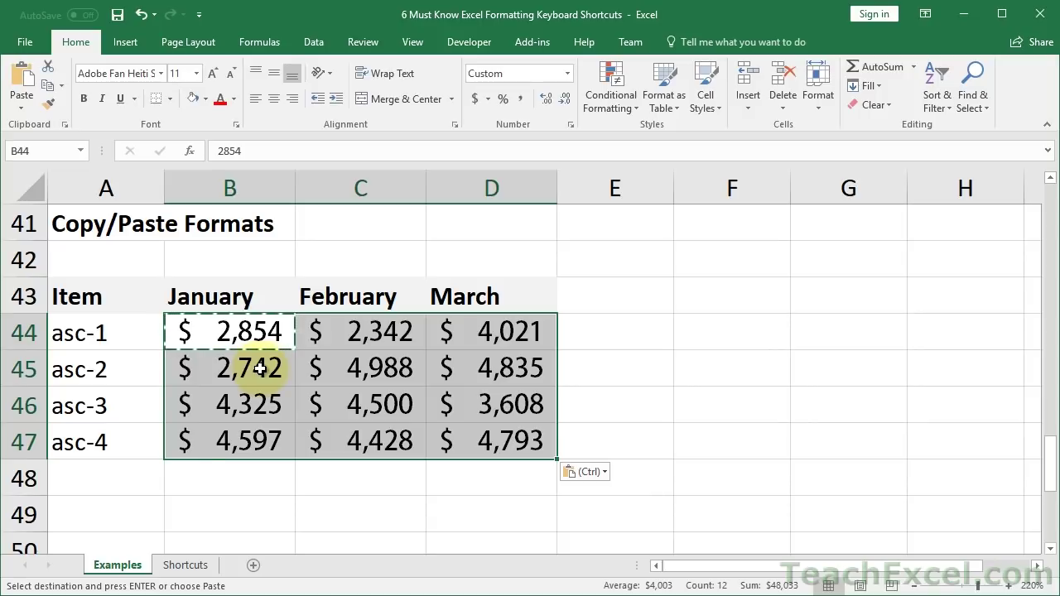
pyautogui.click(183, 566)
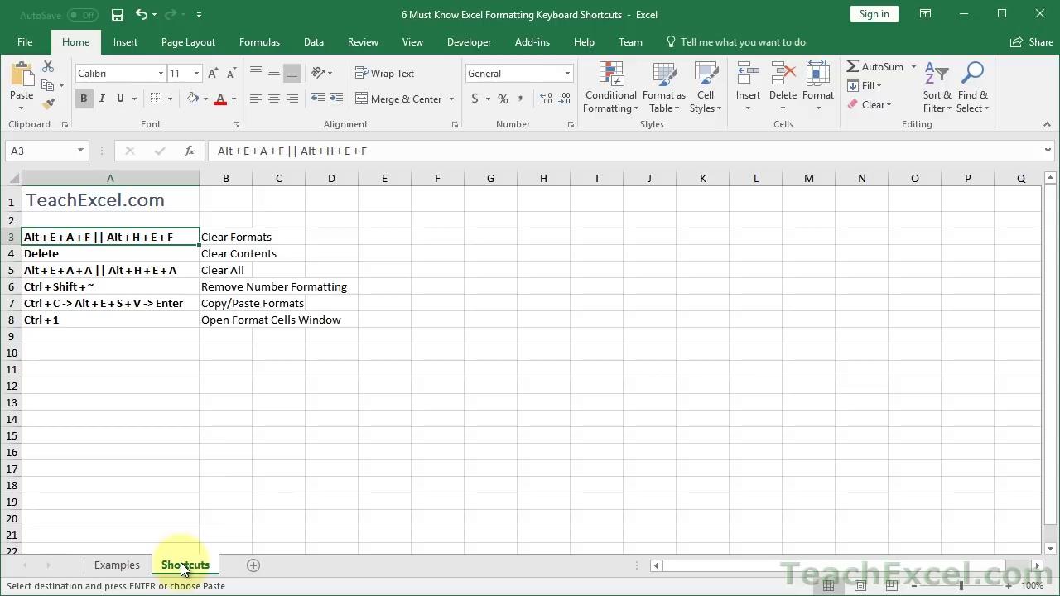
# Back on Examples, end copy mode and jump down to the Format Cells Window Time list.
pyautogui.click(123, 565)
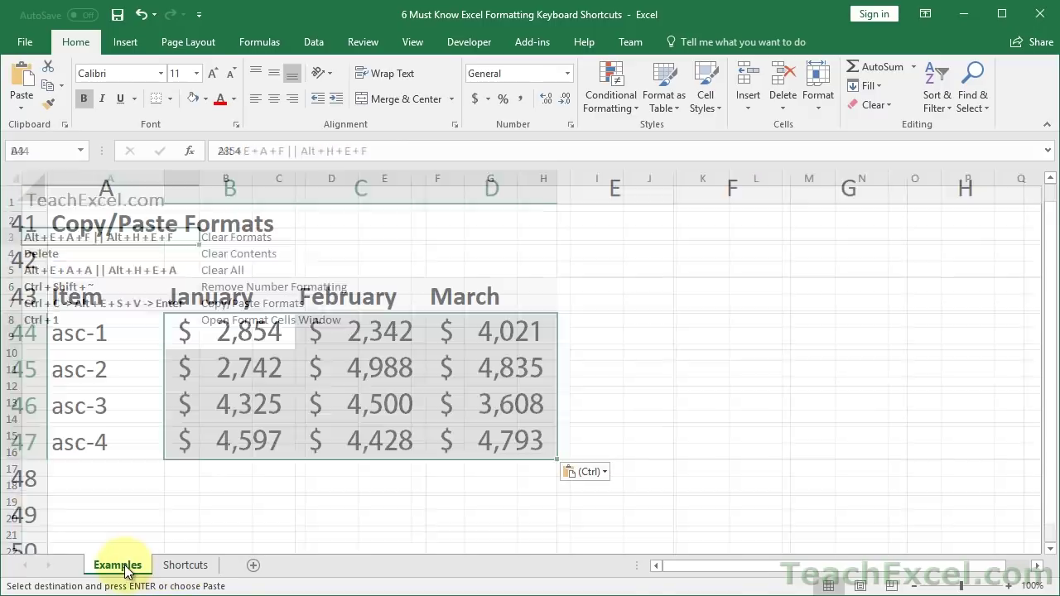
pyautogui.press('Escape')
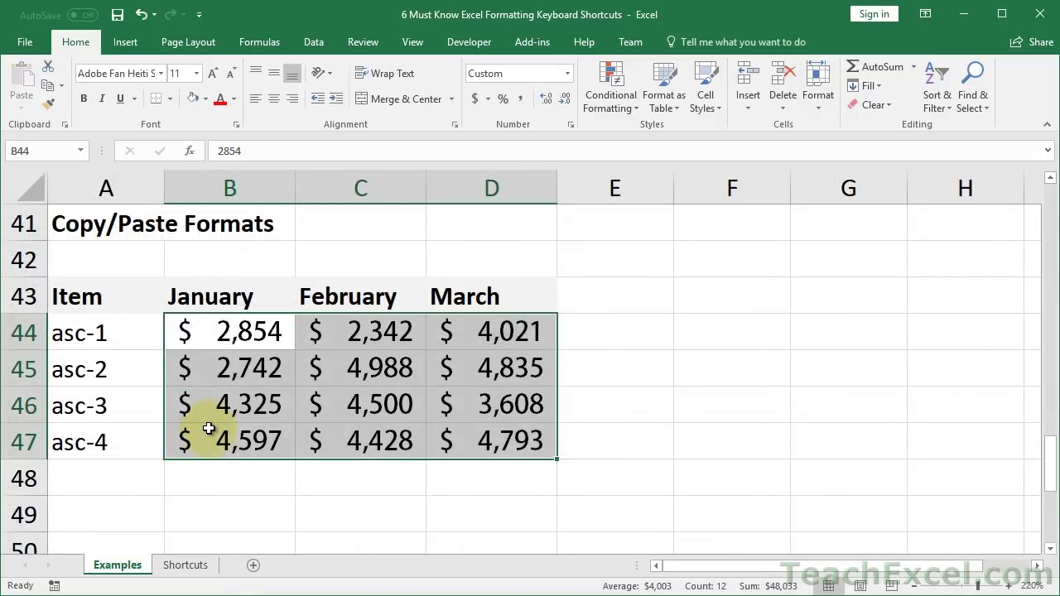
pyautogui.press('Left')
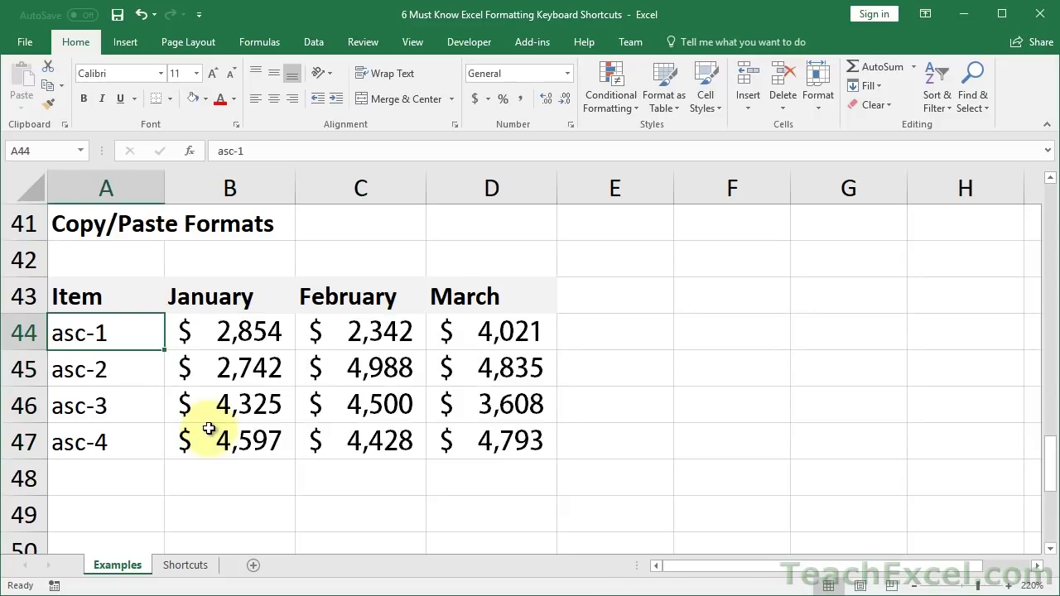
pyautogui.hotkey('ctrl', 'Down')
pyautogui.hotkey('ctrl', 'Down')
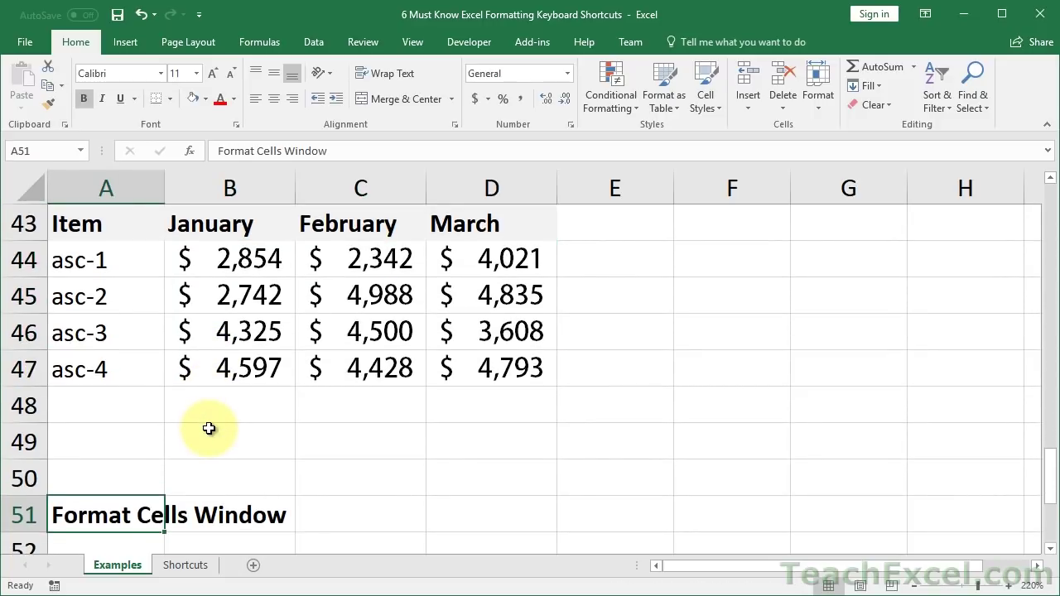
pyautogui.scroll(-1, 209, 428)
pyautogui.scroll(-2, 208, 428)
pyautogui.scroll(1, 208, 428)
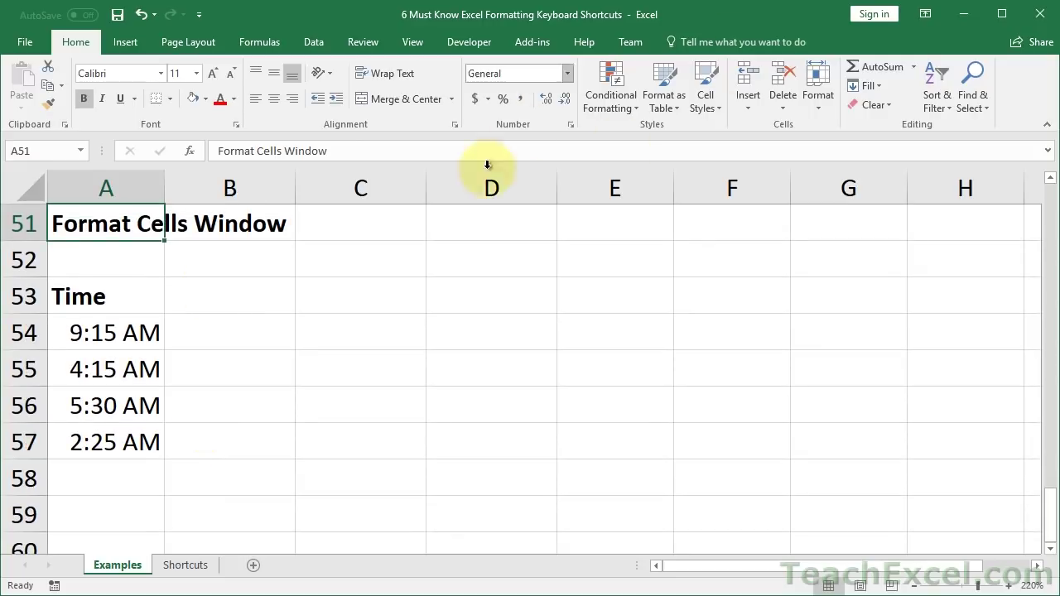
pyautogui.rightClick(138, 333)
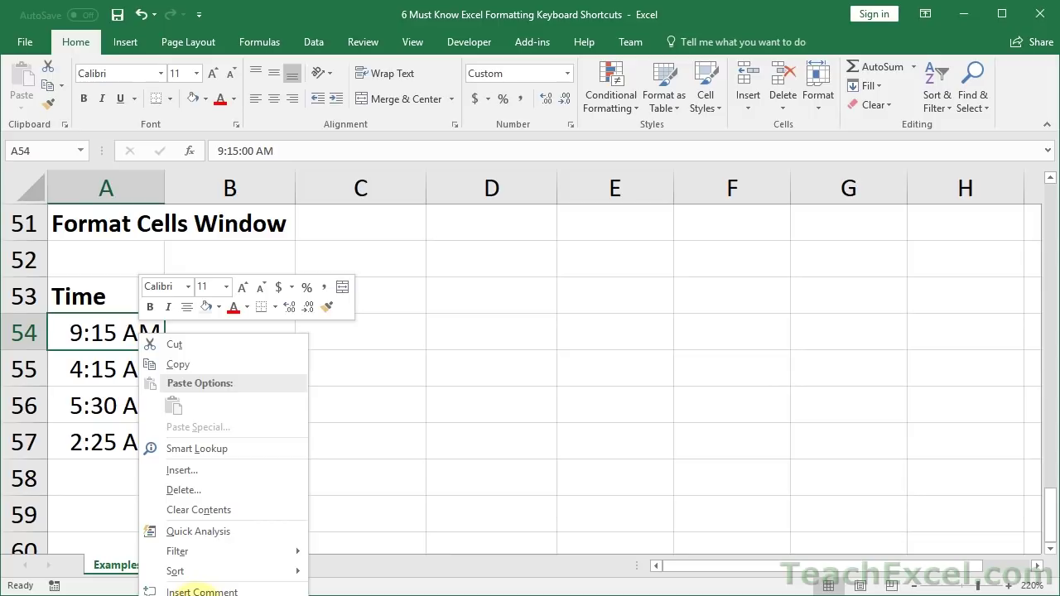
pyautogui.press('Escape')
pyautogui.hotkey('ctrl', '1')
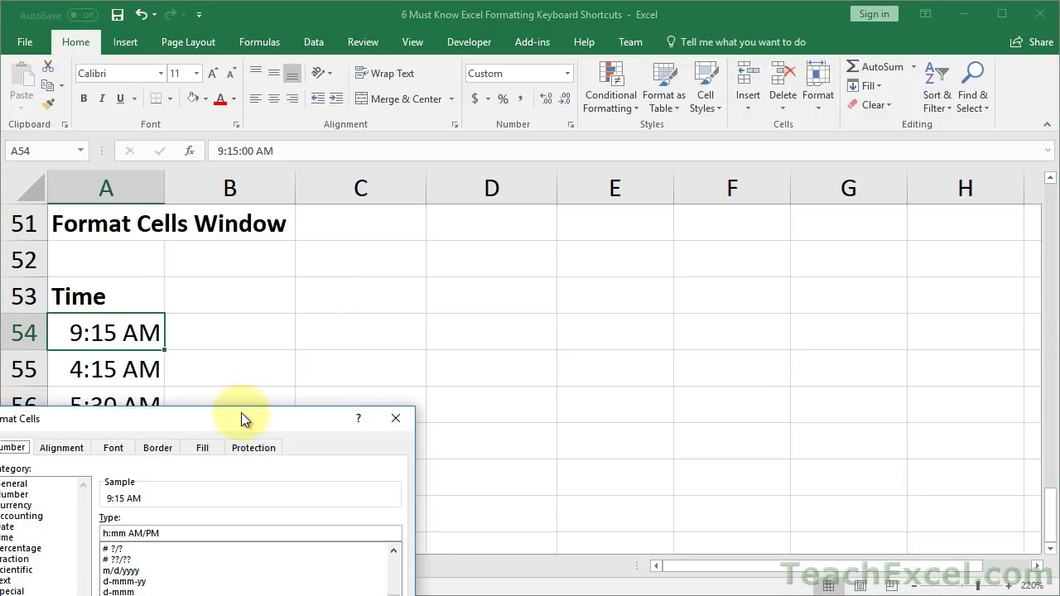
pyautogui.moveTo(241, 418); pyautogui.dragTo(489, 117)
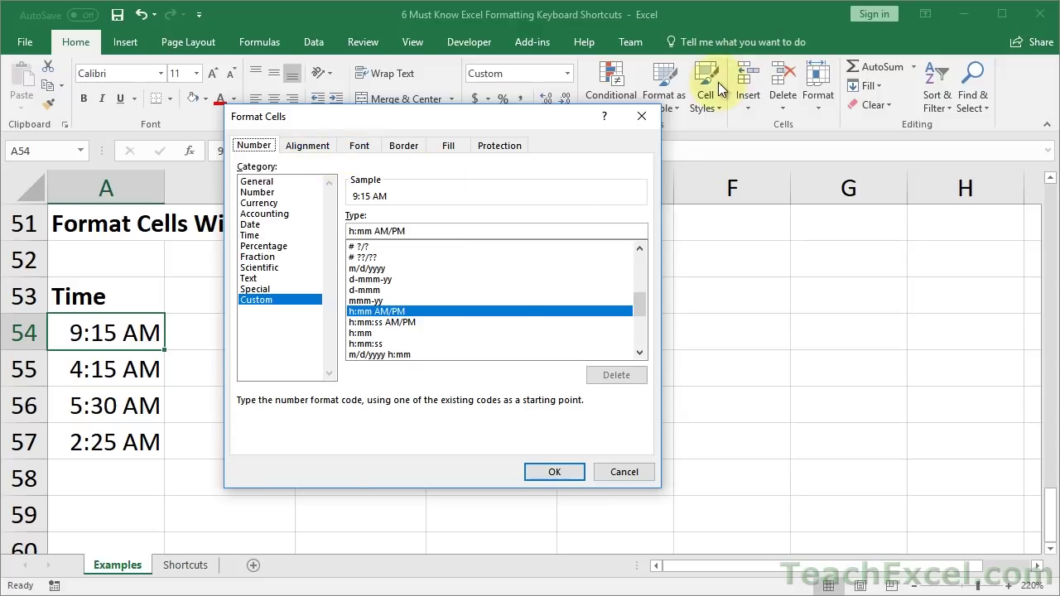
pyautogui.press('Escape')
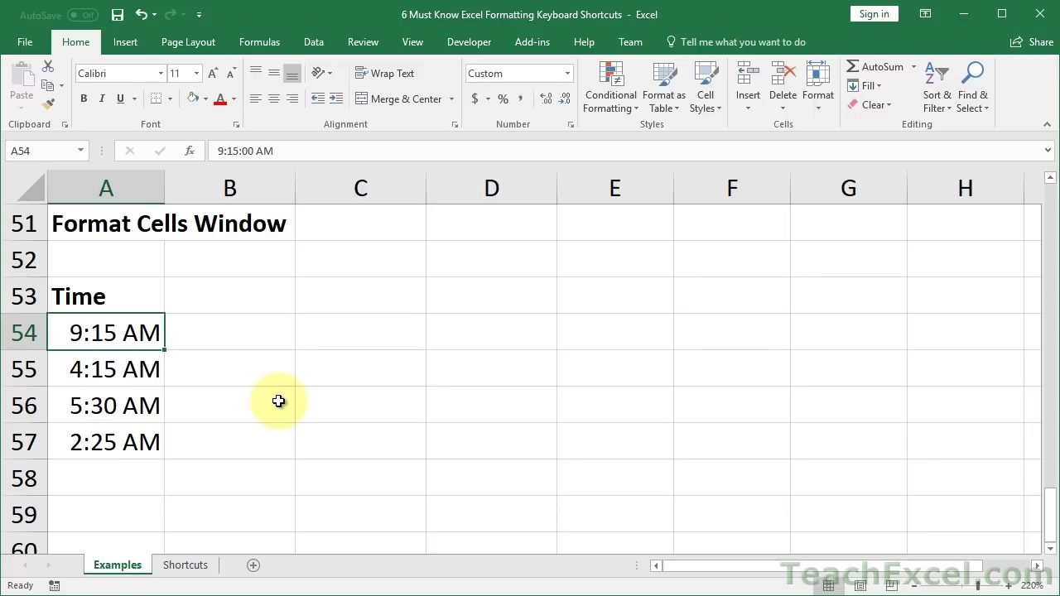
pyautogui.hotkey('ctrl', 'shift', 'Down')
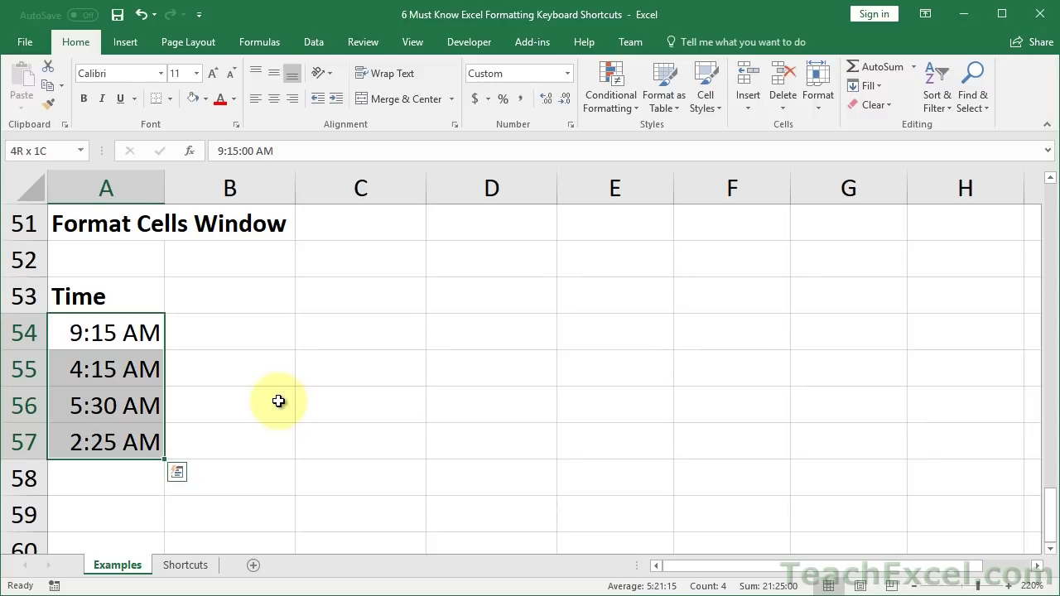
pyautogui.hotkey('ctrl', '1')
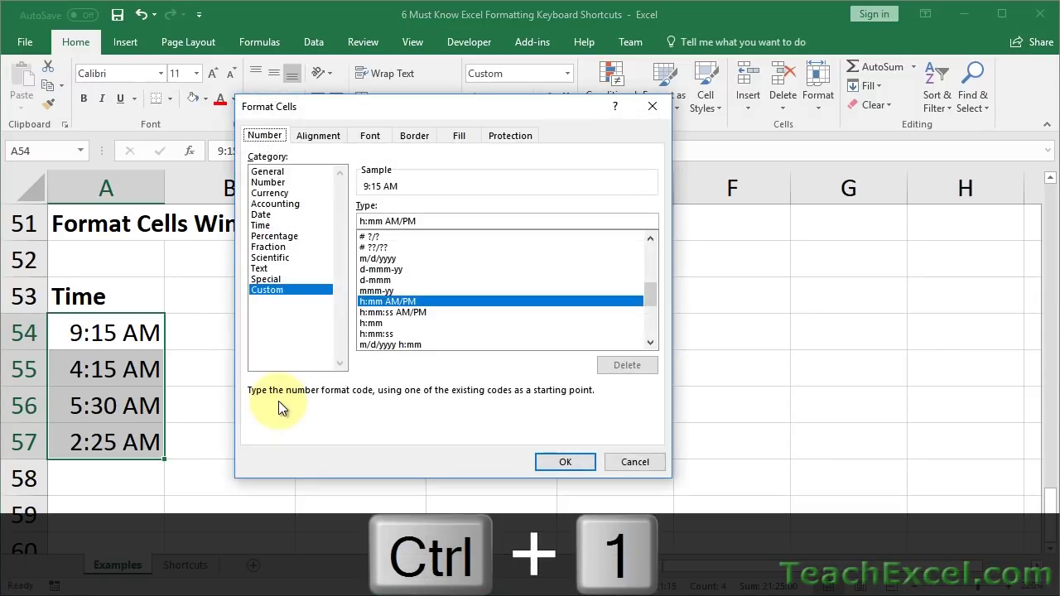
pyautogui.press('Escape')
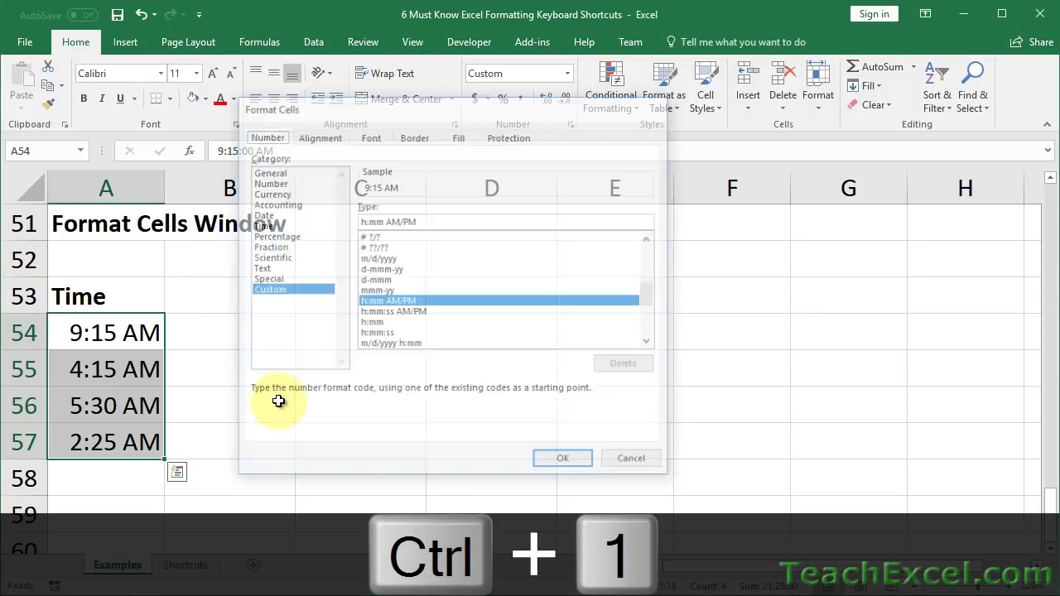
pyautogui.hotkey('ctrl', '1')
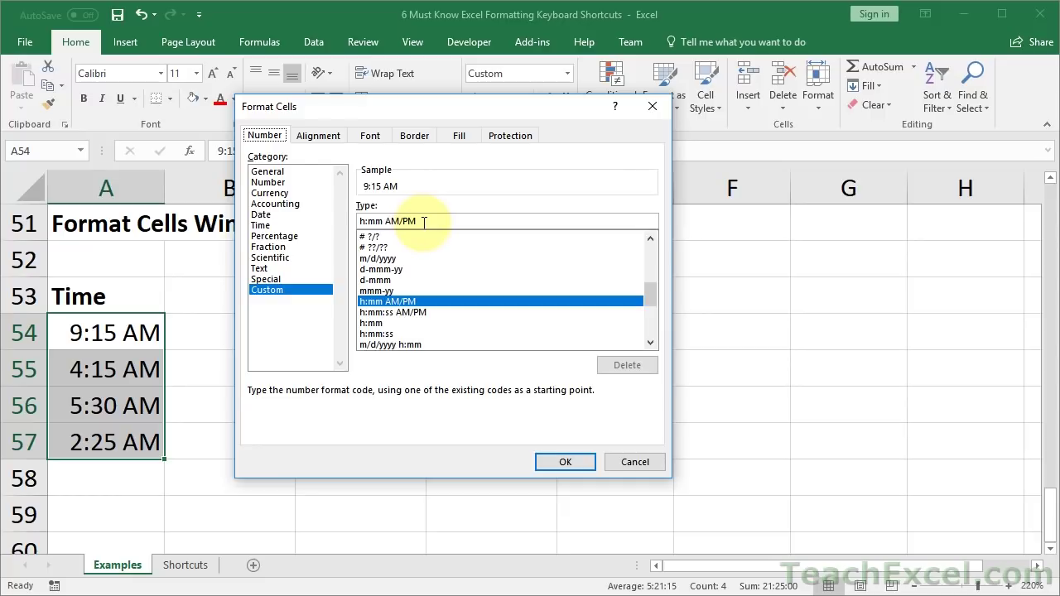
pyautogui.hotkey('ctrl', 'Tab')
pyautogui.hotkey('ctrl', 'Tab')
pyautogui.hotkey('ctrl', 'Tab')
pyautogui.hotkey('ctrl', 'Tab')
pyautogui.hotkey('ctrl', 'Tab')
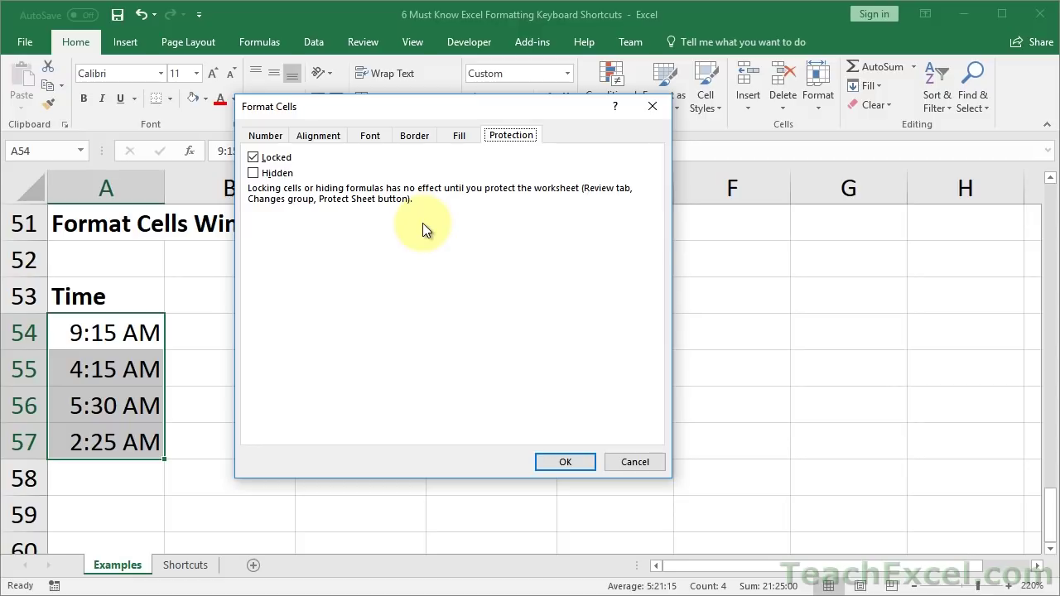
pyautogui.hotkey('ctrl', 'shift', 'Tab')
pyautogui.hotkey('ctrl', 'shift', 'Tab')
pyautogui.hotkey('ctrl', 'shift', 'Tab')
pyautogui.hotkey('ctrl', 'shift', 'Tab')
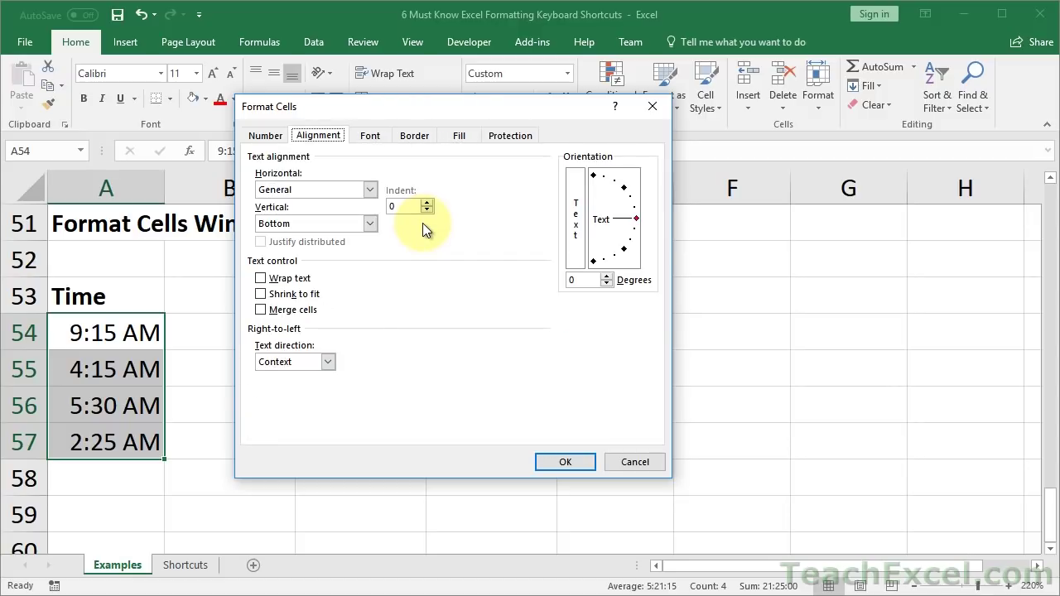
pyautogui.hotkey('ctrl', 'shift', 'Tab')
pyautogui.hotkey('ctrl', 'Tab')
pyautogui.hotkey('ctrl', 'Tab')
pyautogui.hotkey('ctrl', 'Tab')
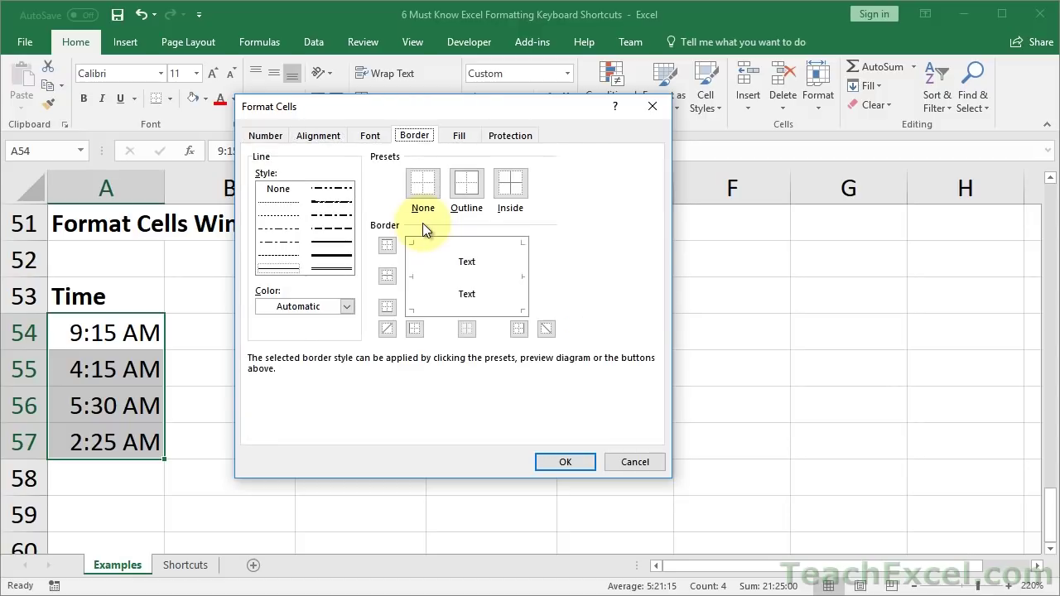
pyautogui.hotkey('ctrl', 'shift', 'Tab')
pyautogui.hotkey('ctrl', 'shift', 'Tab')
pyautogui.hotkey('ctrl', 'Tab')
pyautogui.hotkey('ctrl', 'Tab')
pyautogui.hotkey('ctrl', 'Tab')
pyautogui.hotkey('ctrl', 'shift', 'Tab')
pyautogui.hotkey('ctrl', 'Tab')
pyautogui.hotkey('ctrl', 'Tab')
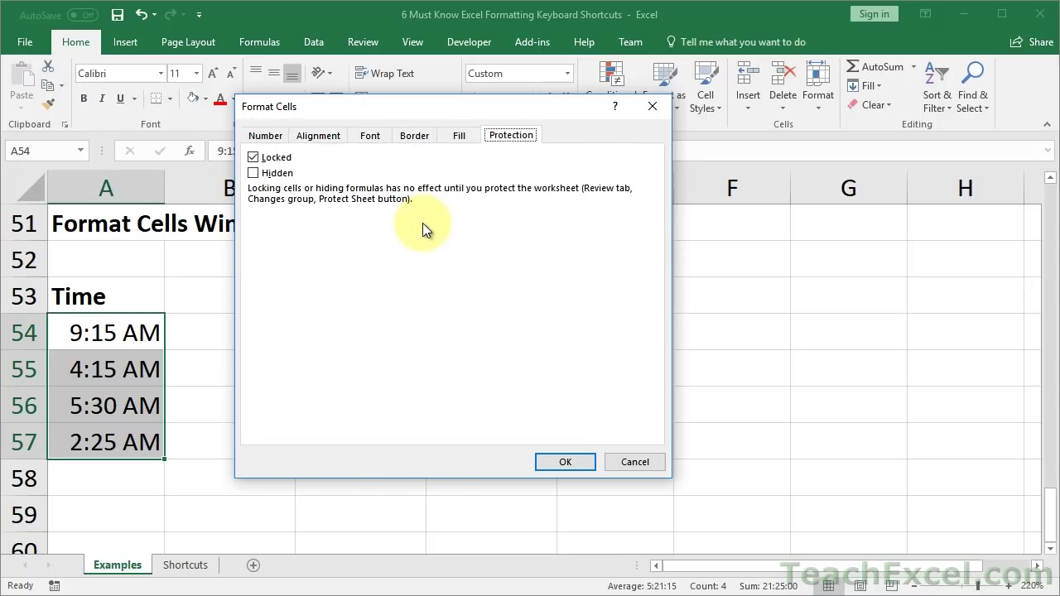
pyautogui.hotkey('ctrl', 'Tab')
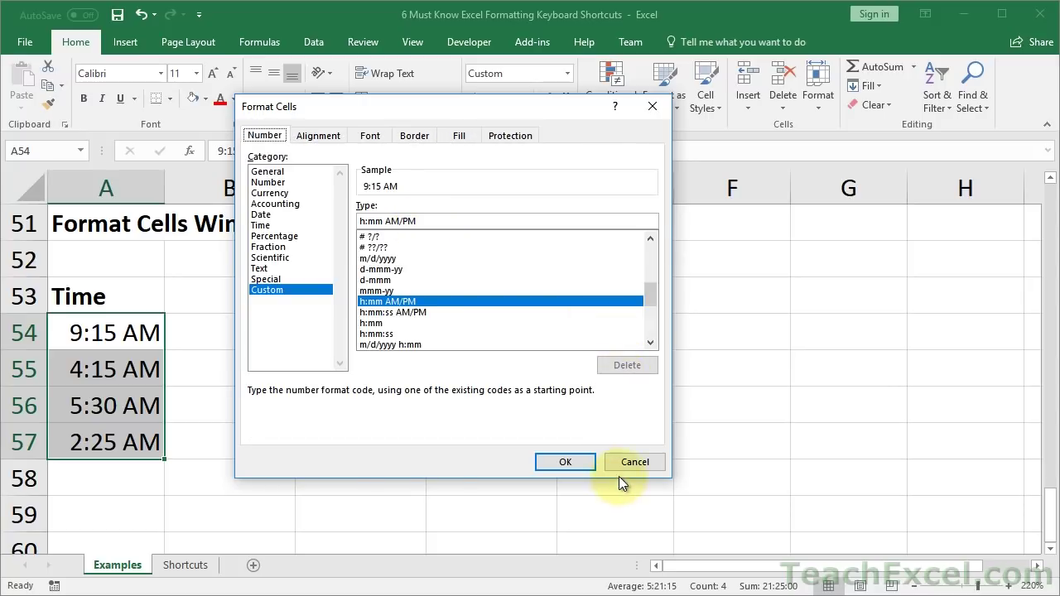
pyautogui.click(625, 463)
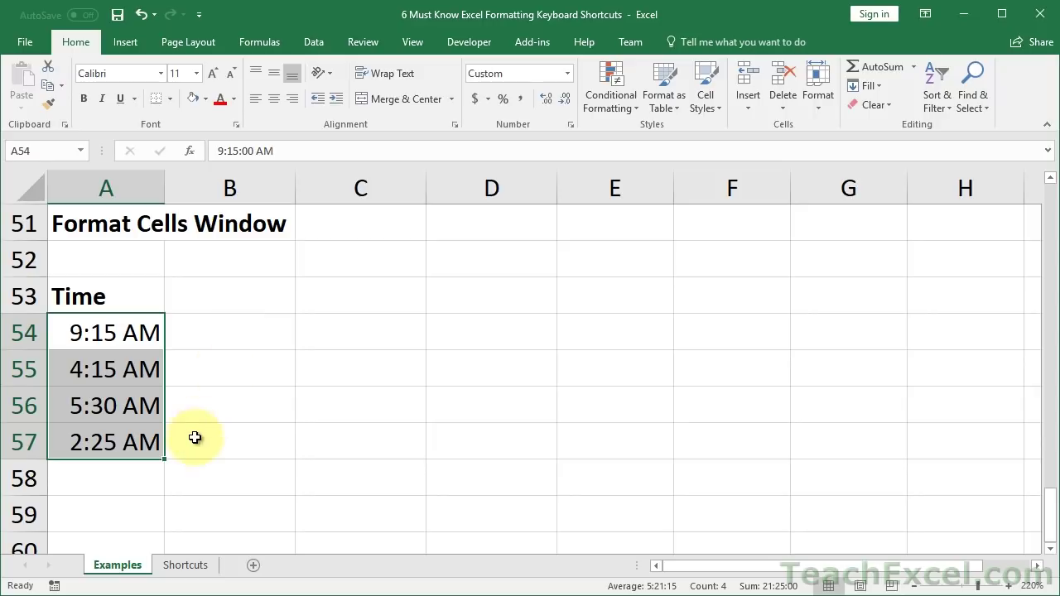
pyautogui.click(183, 567)
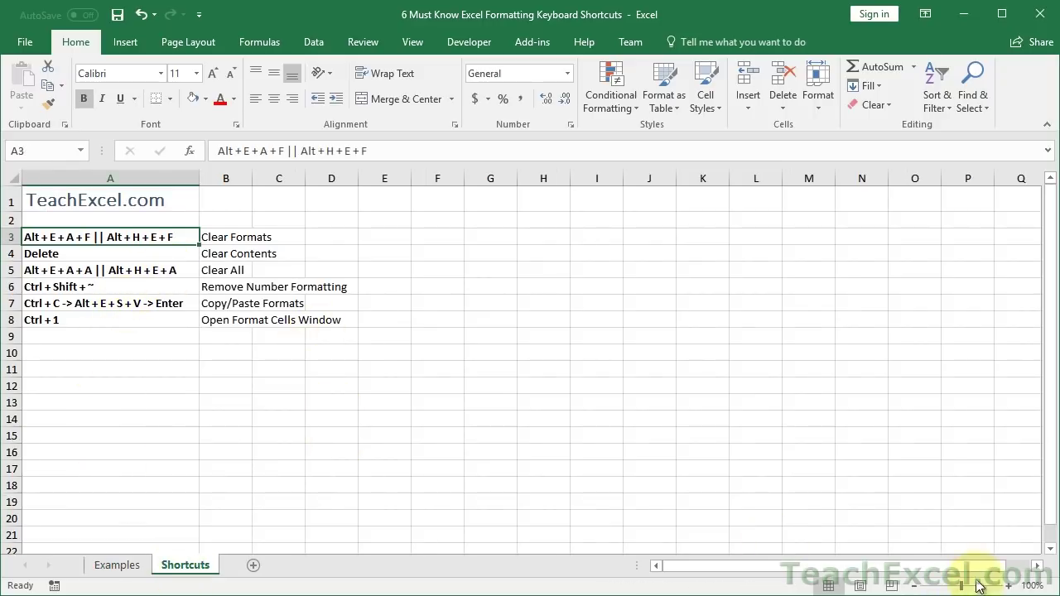
# Zoom in twice on the Shortcuts sheet to read the six formatting shortcuts.
pyautogui.click(1009, 586)
pyautogui.click(1009, 585)
pyautogui.click(1009, 585)
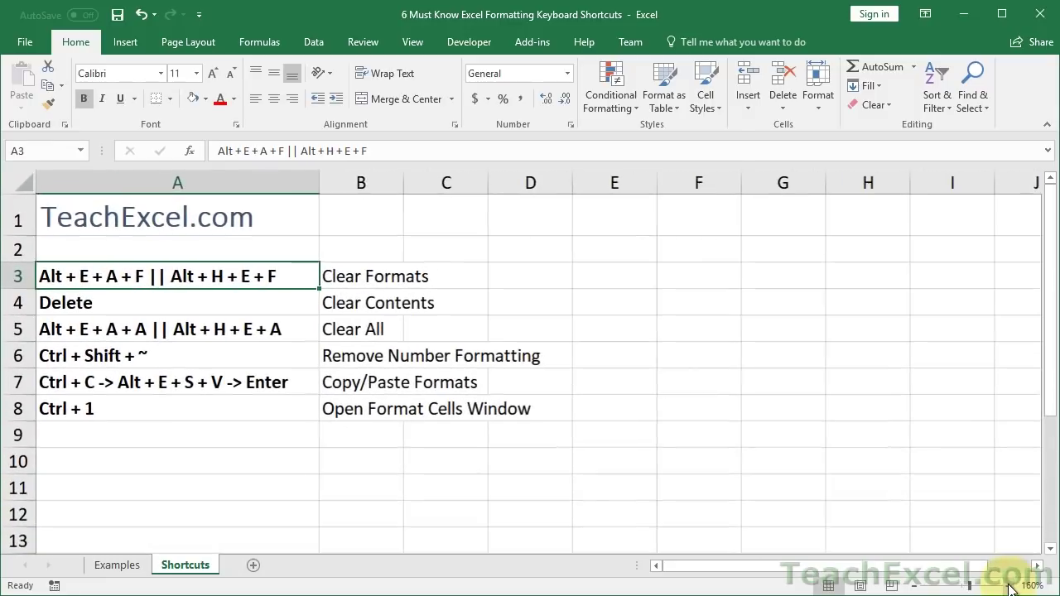